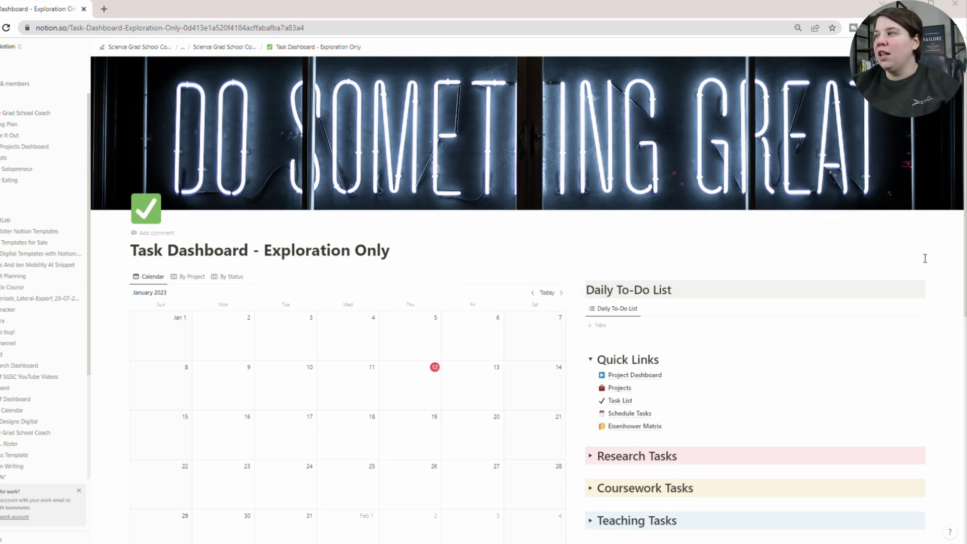
Step: Expand the research, coursework and teaching task lists to review them, then collapse them again
scroll(929, 259, "down", 2)
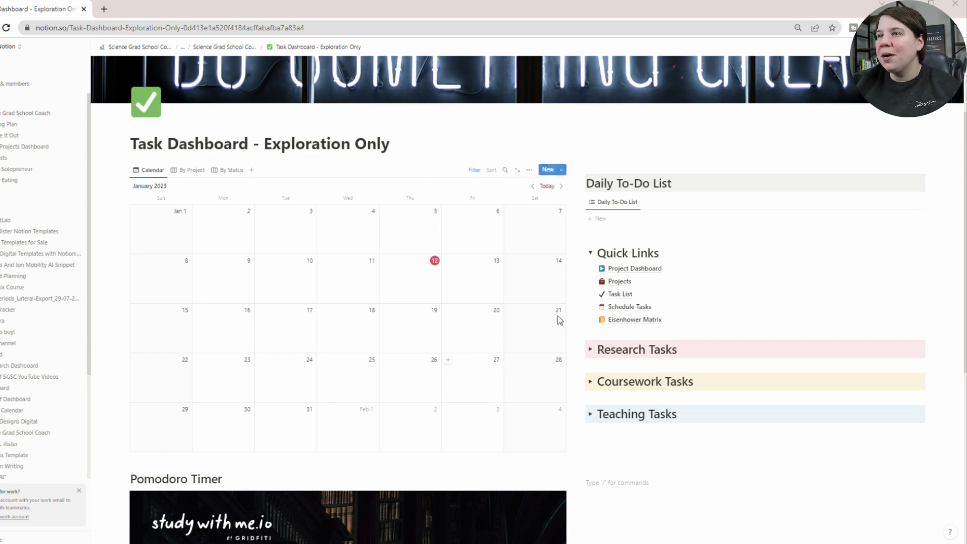
scroll(552, 336, "down", 2)
scroll(545, 260, "up", 1)
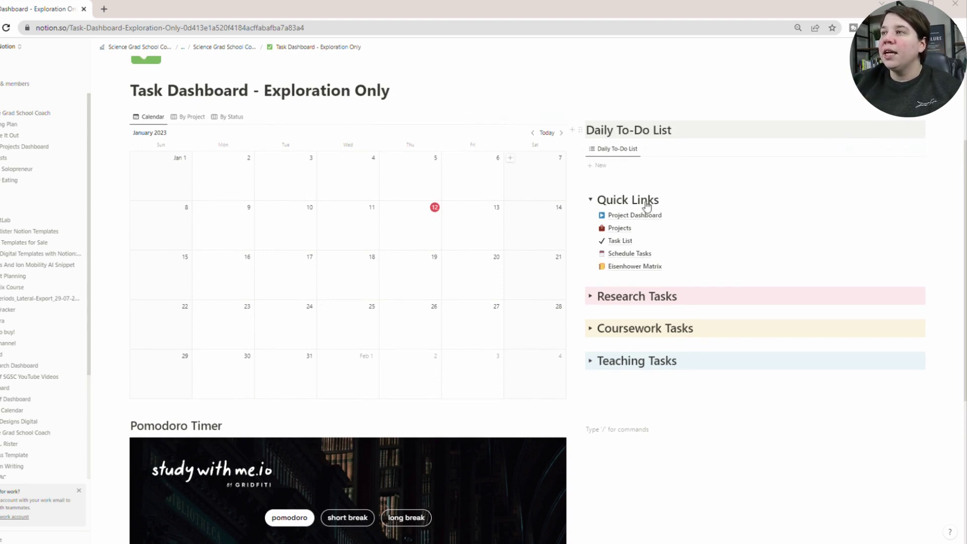
left_click(590, 296)
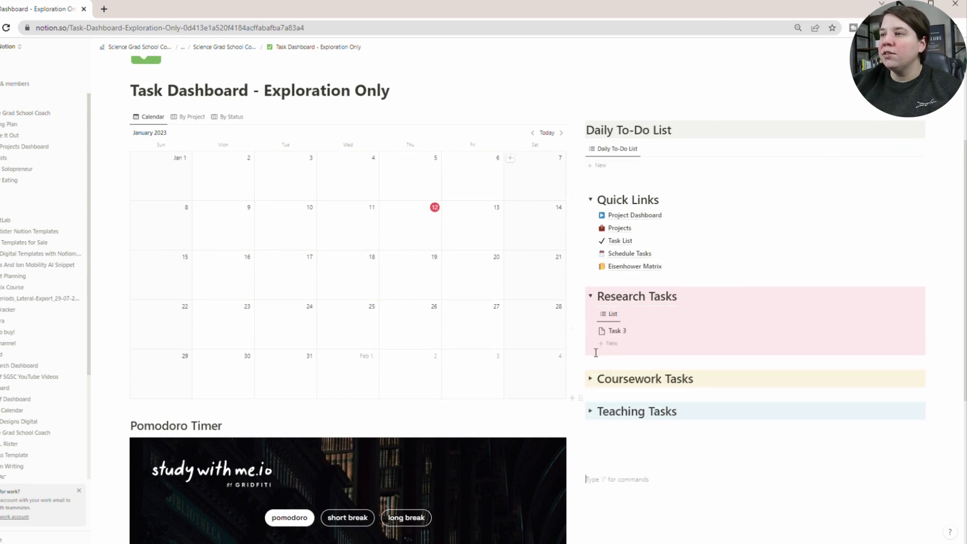
left_click(590, 379)
left_click(591, 448)
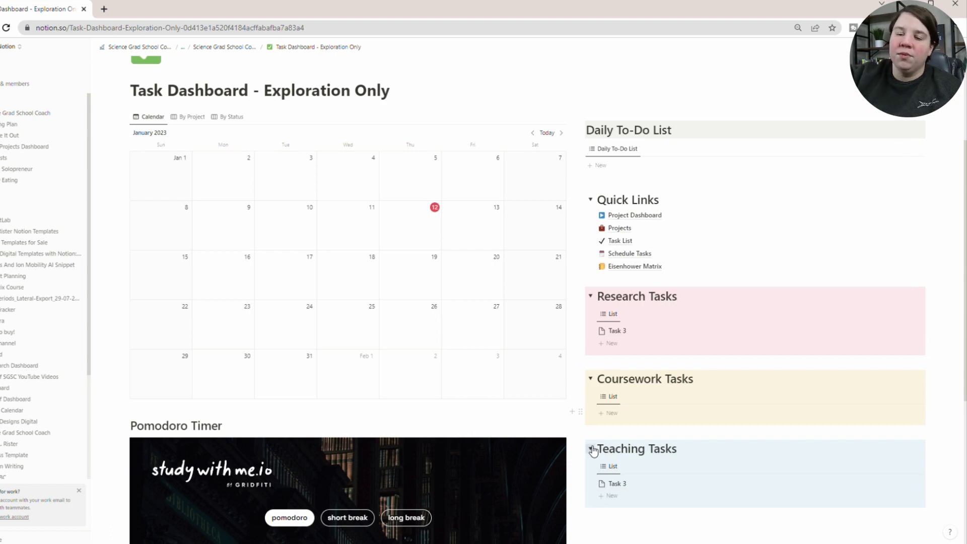
left_click(591, 449)
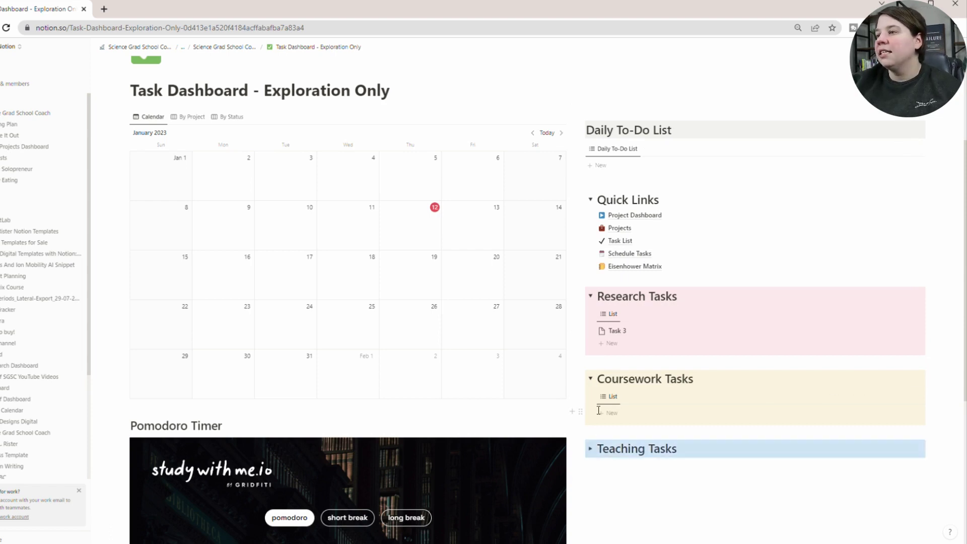
left_click(590, 379)
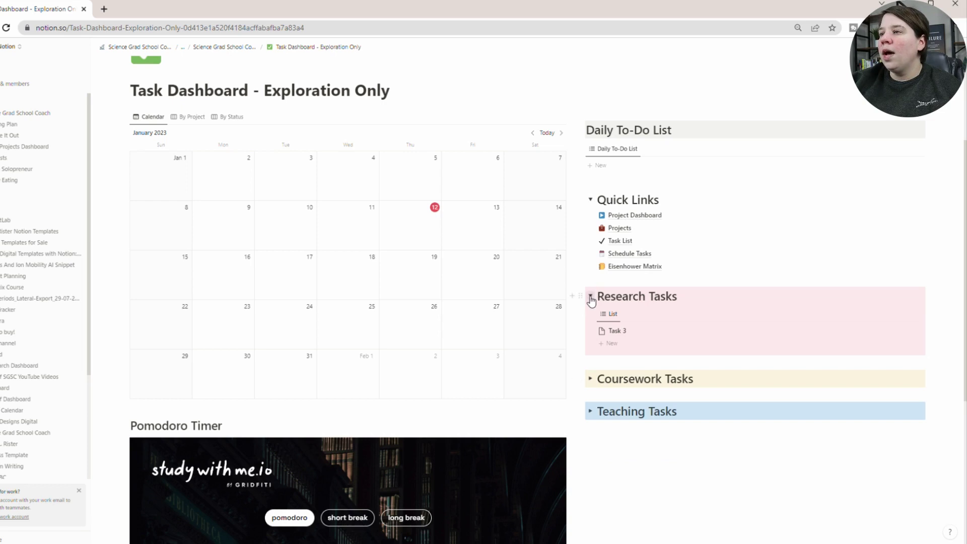
left_click(591, 297)
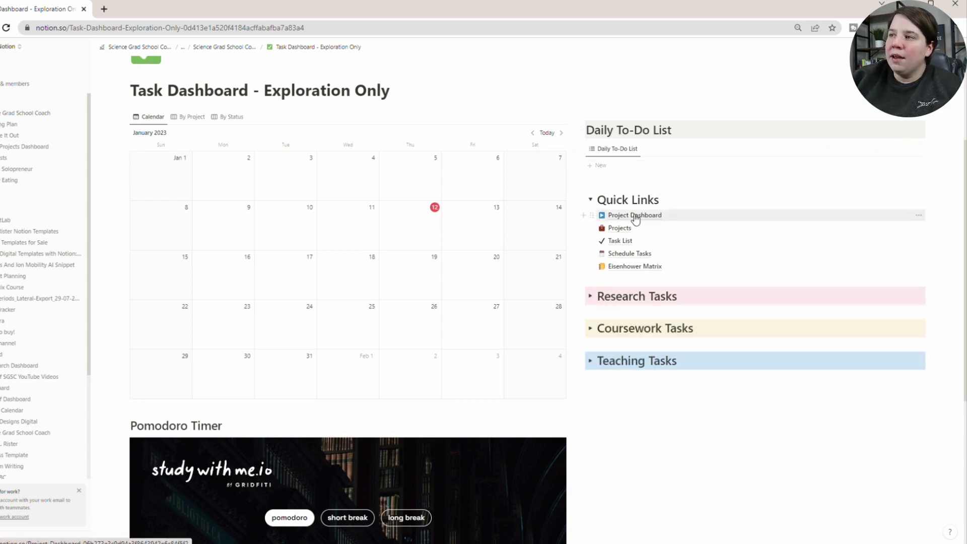
Step: On the Project Dashboard, add a Research Projects entry named 'Steroids and Ion mobility' below Project 3
left_click(634, 215)
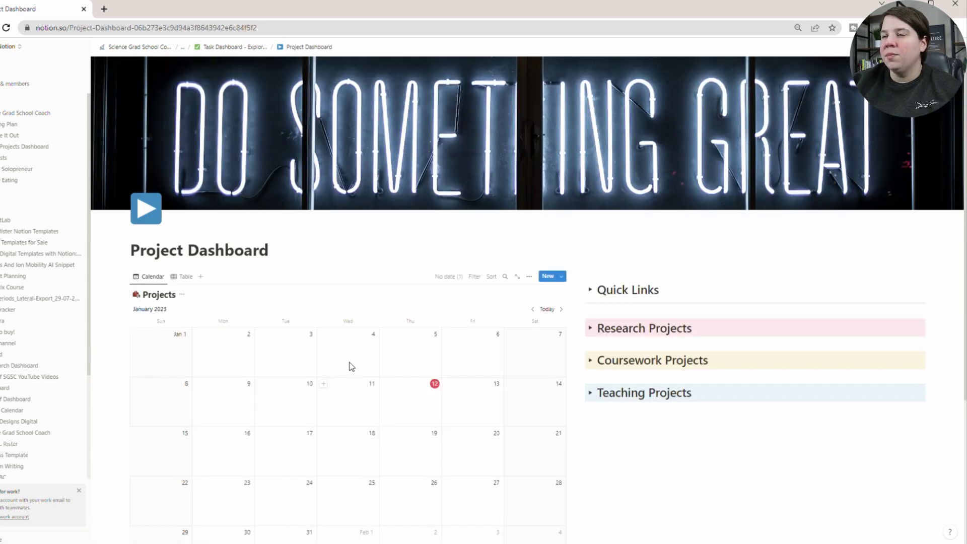
scroll(351, 360, "down", 2)
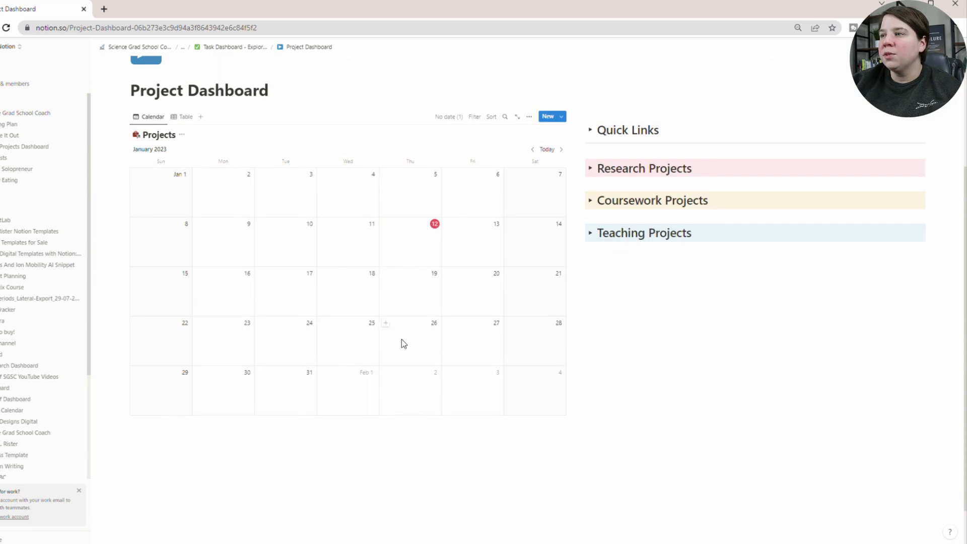
left_click(589, 169)
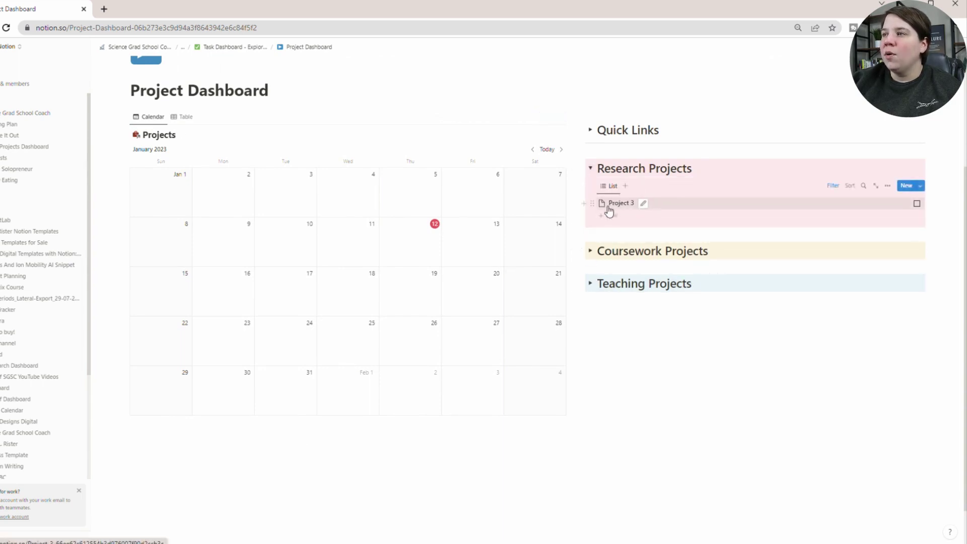
left_click(610, 215)
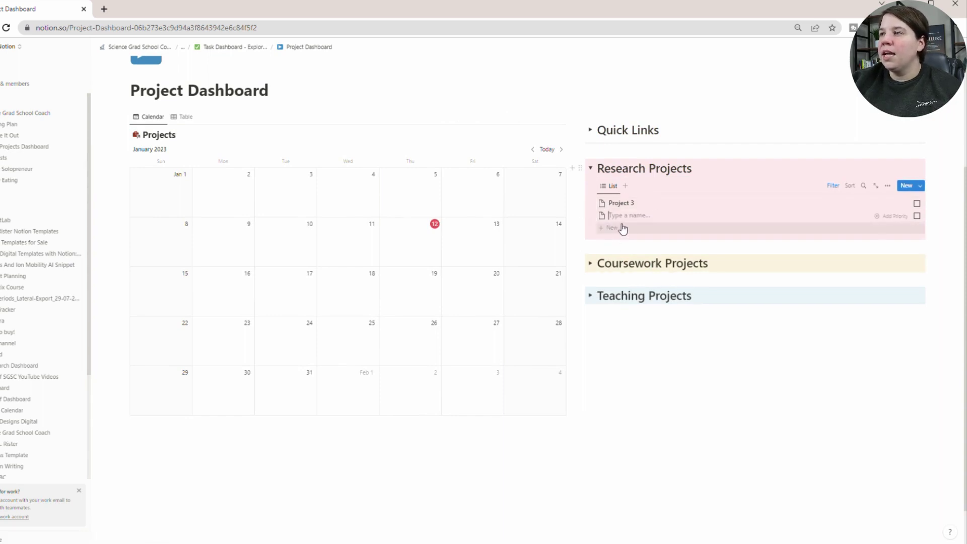
type("Steroids and Ion mobility")
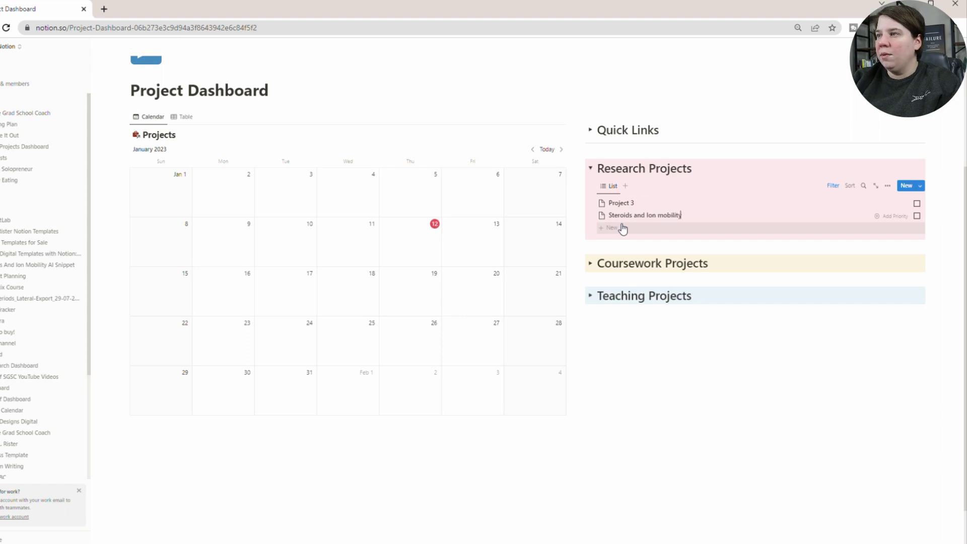
left_click(587, 394)
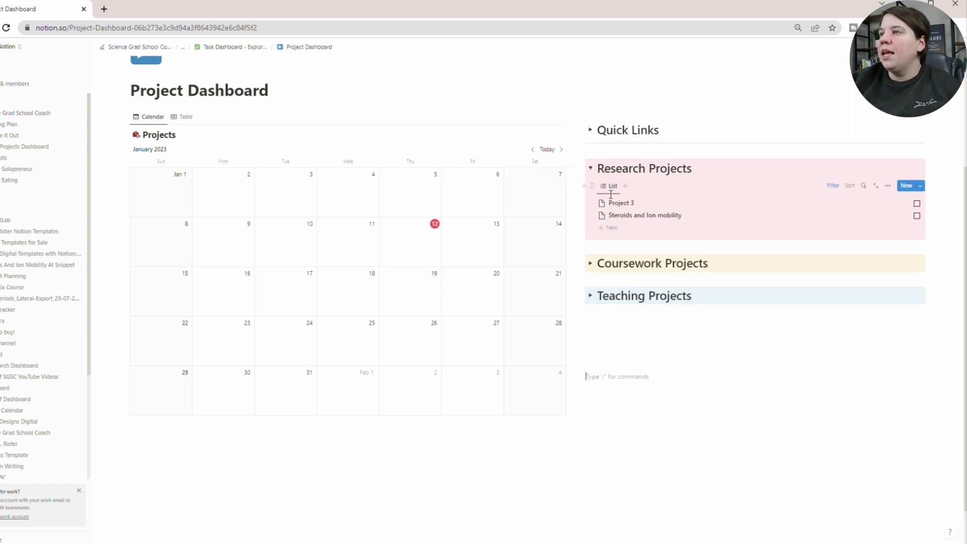
scroll(609, 302, "up", 3)
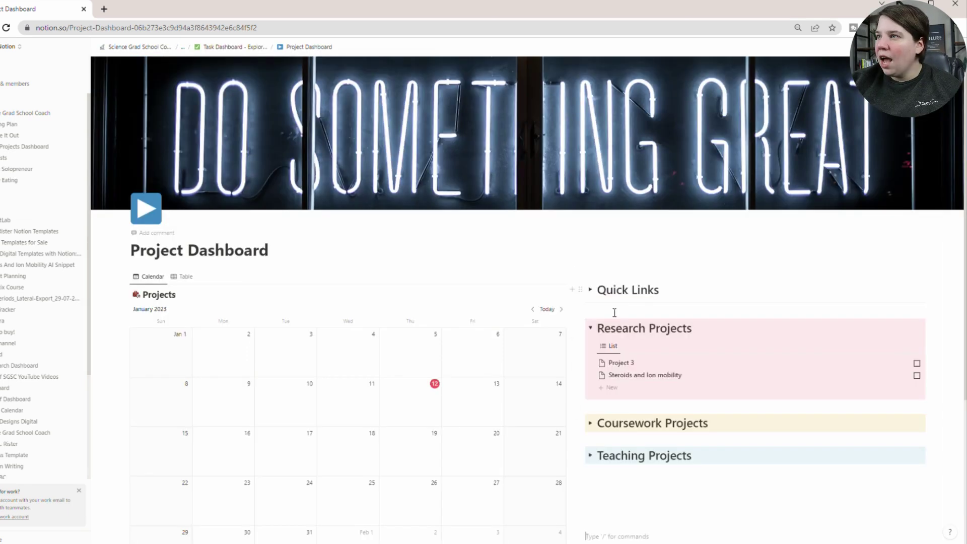
left_click(590, 290)
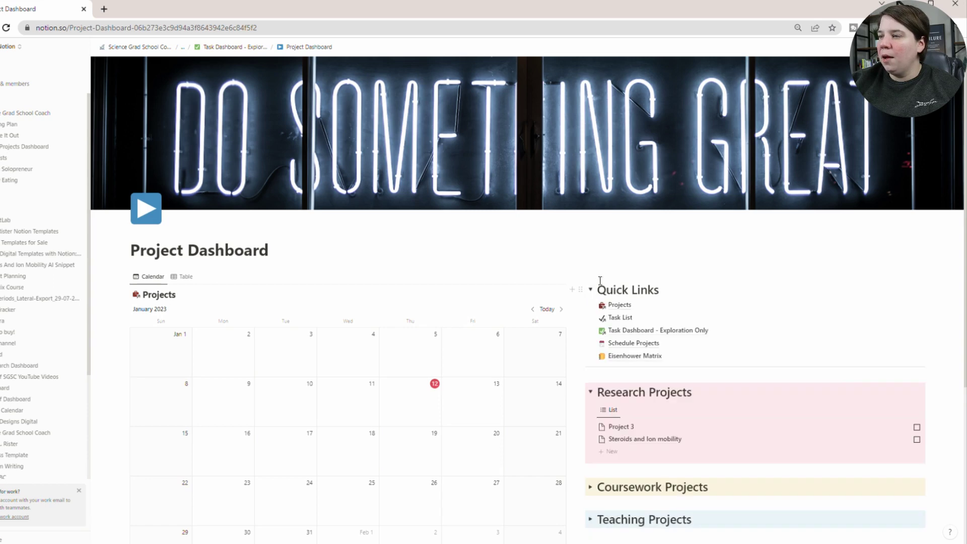
Step: Open the Projects database from the Project Dashboard's Quick Links
left_click(612, 305)
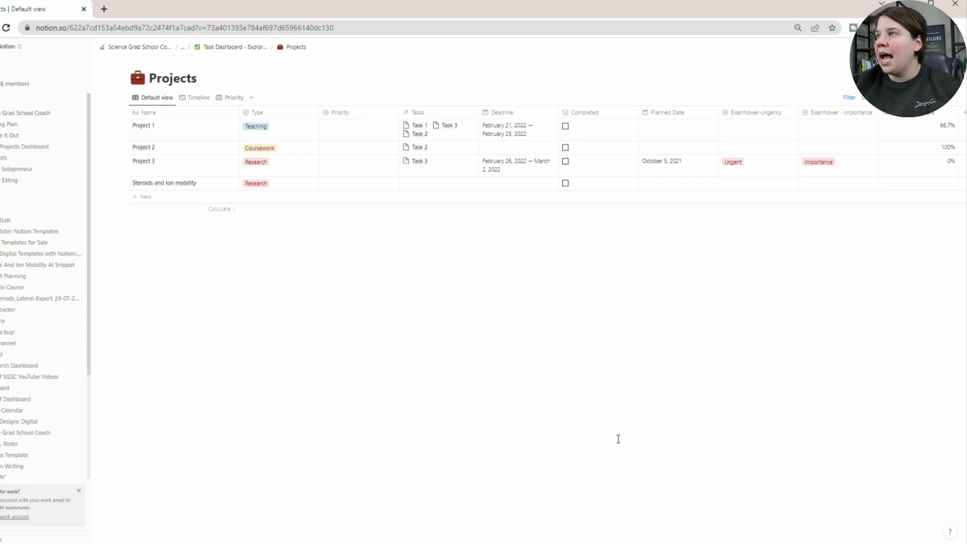
Step: Link Background Literature search and Creating solutions as tasks of Steroids and Ion mobility
left_click(434, 184)
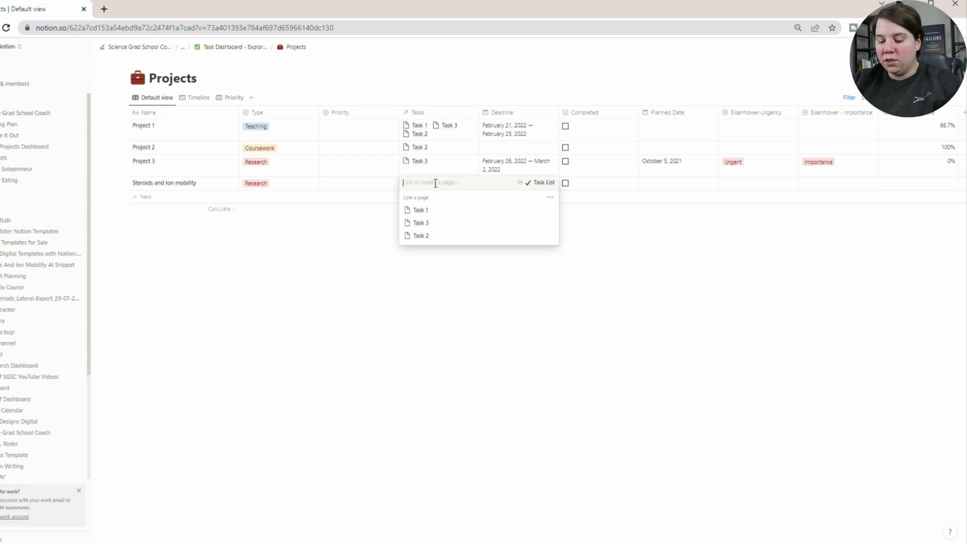
type("Backg")
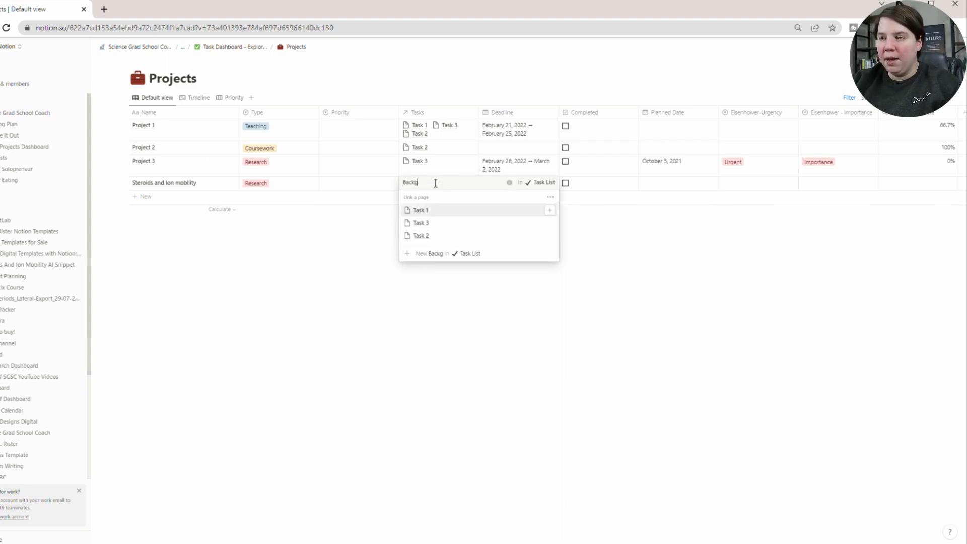
type("ouround Literat")
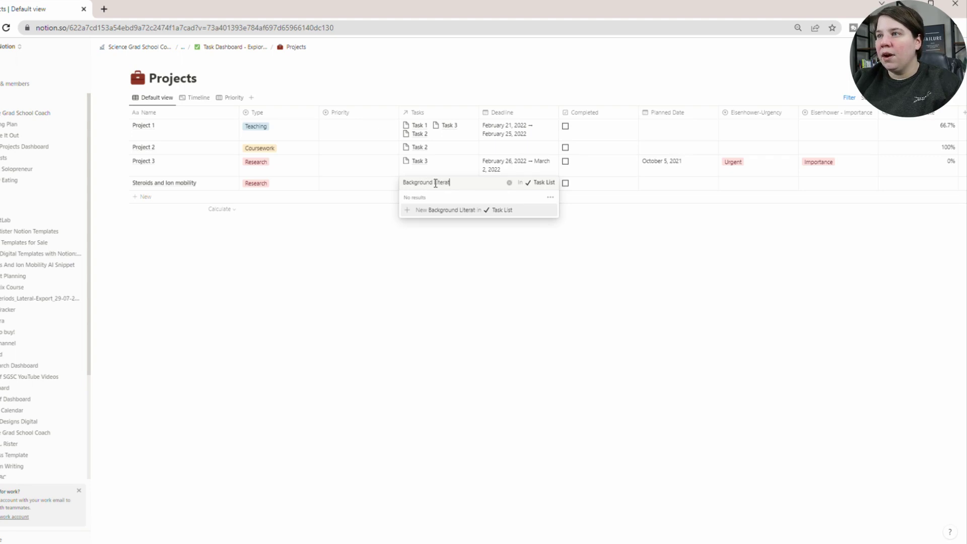
type("ure search")
key("Return")
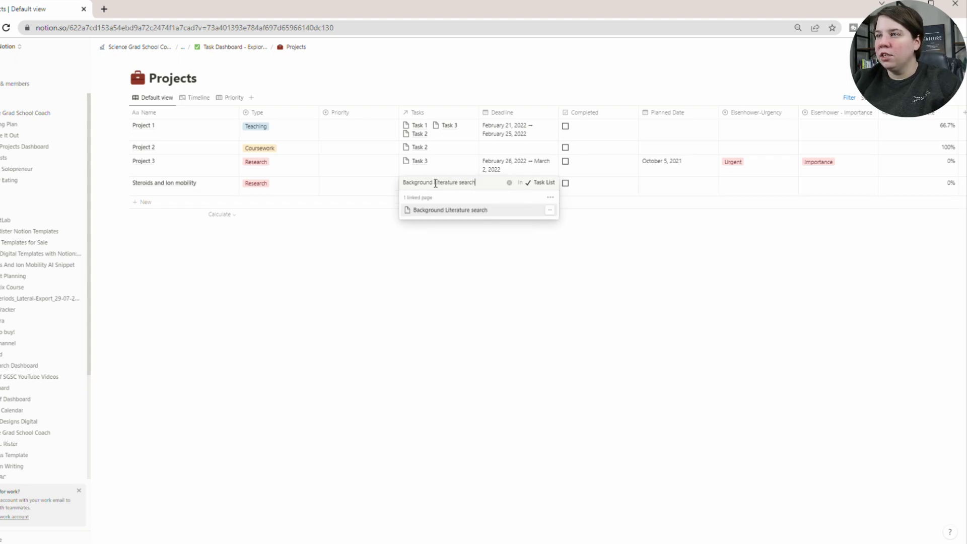
key("BackSpace")
key("BackSpace")
key("BackSpace")
key("BackSpace")
key("BackSpace")
key("BackSpace")
key("BackSpace")
key("BackSpace")
key("BackSpace")
key("BackSpace")
key("BackSpace")
key("BackSpace")
key("BackSpace")
key("BackSpace")
key("BackSpace")
key("BackSpace")
key("BackSpace")
key("BackSpace")
key("BackSpace")
key("BackSpace")
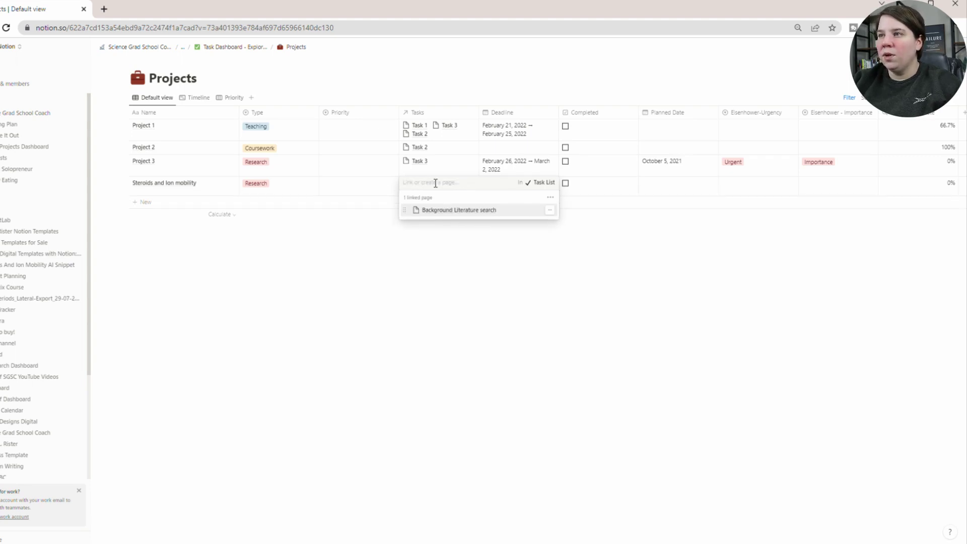
type("Creating")
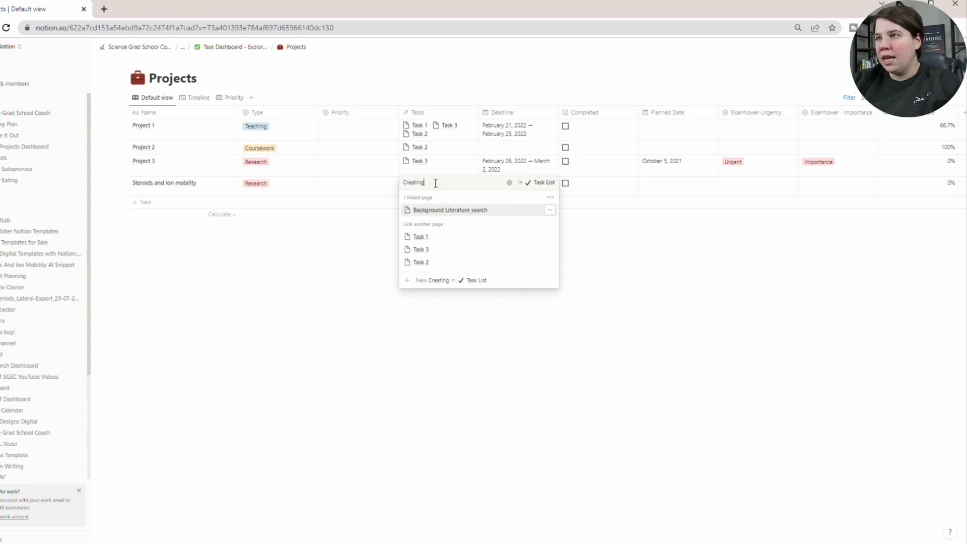
type(" solutions")
key("Return")
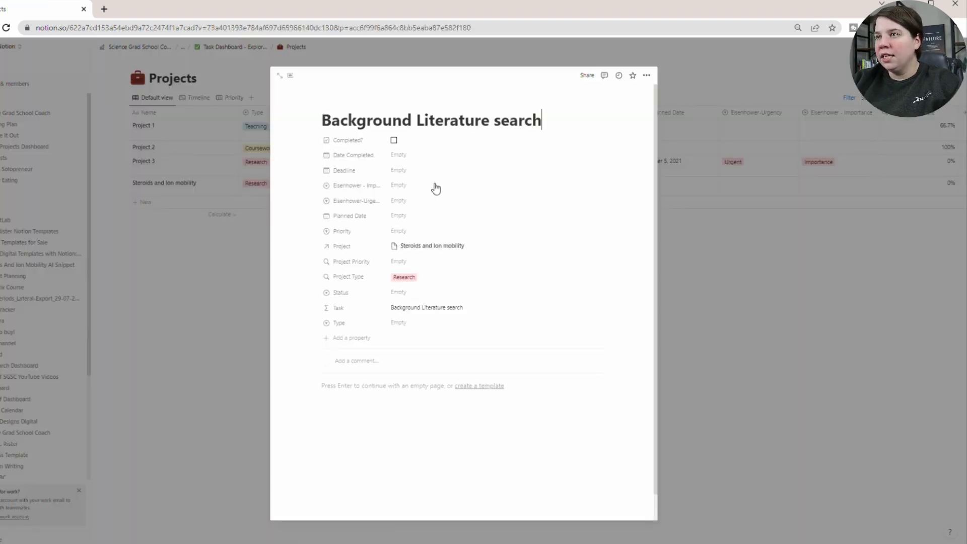
key("Escape")
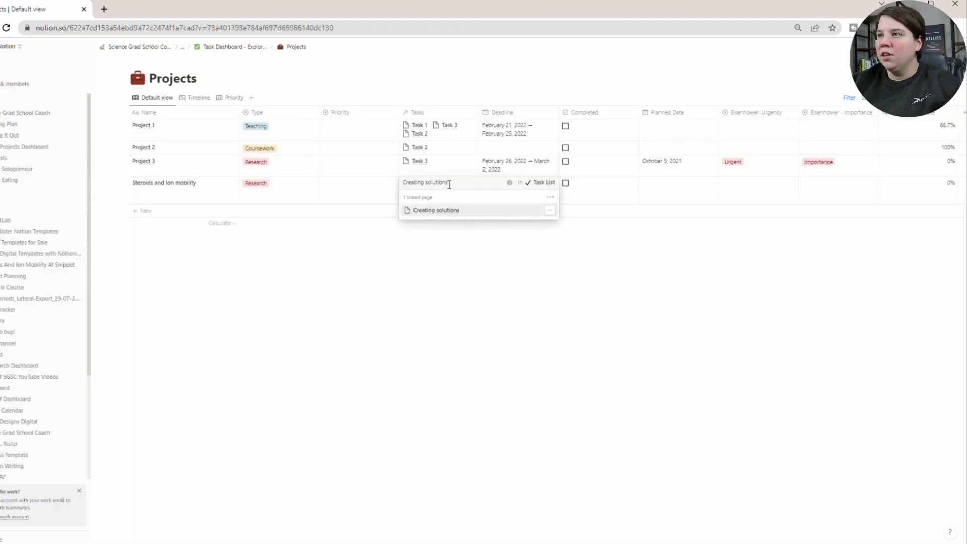
Step: Add Analyzing Solutions and a newly created Writing Papers task to the project's Tasks relation
left_click_drag(437, 186, 398, 188)
key("BackSpace")
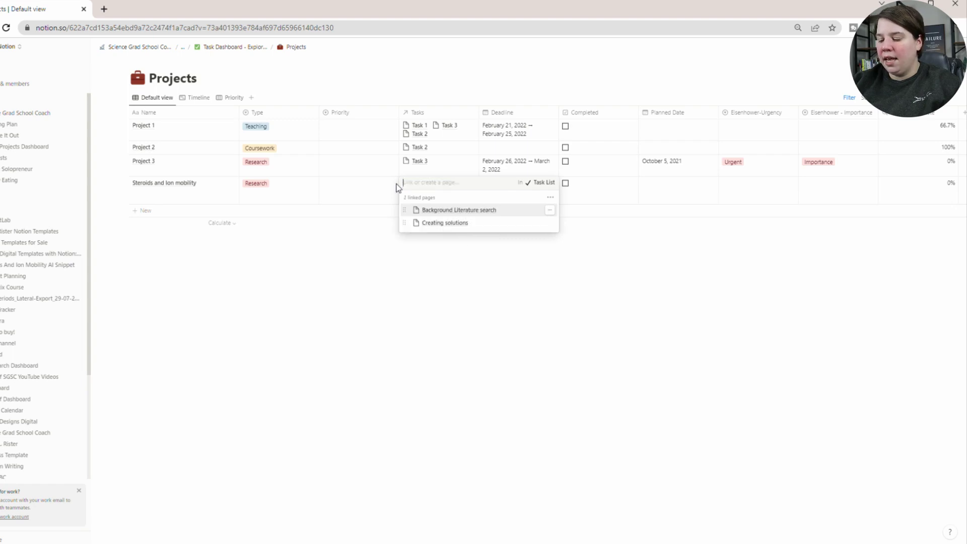
type("Anal")
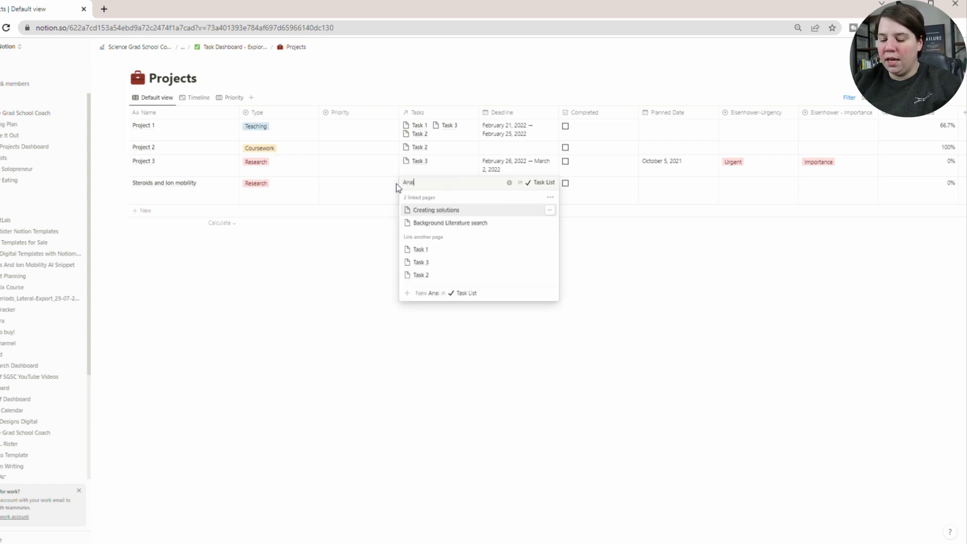
type("yzing Solutions")
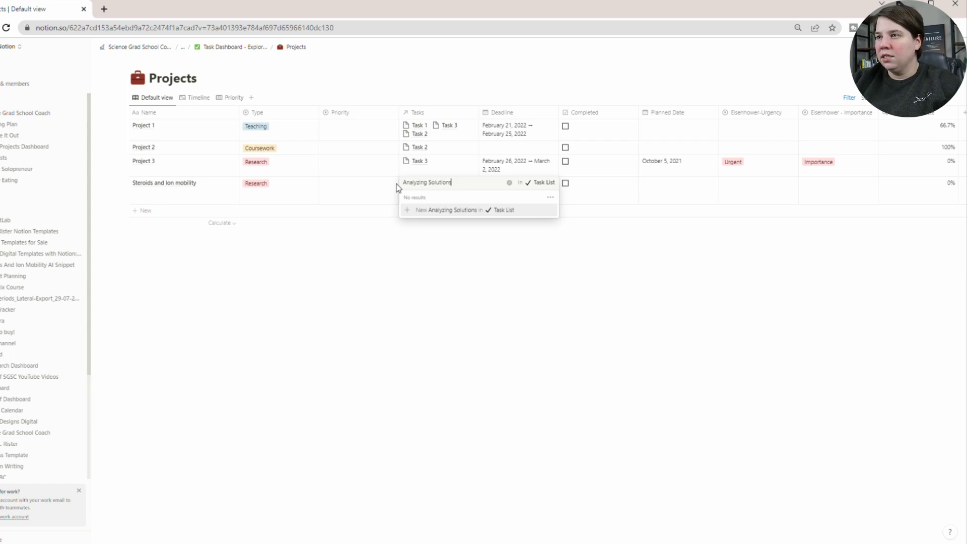
key("Return")
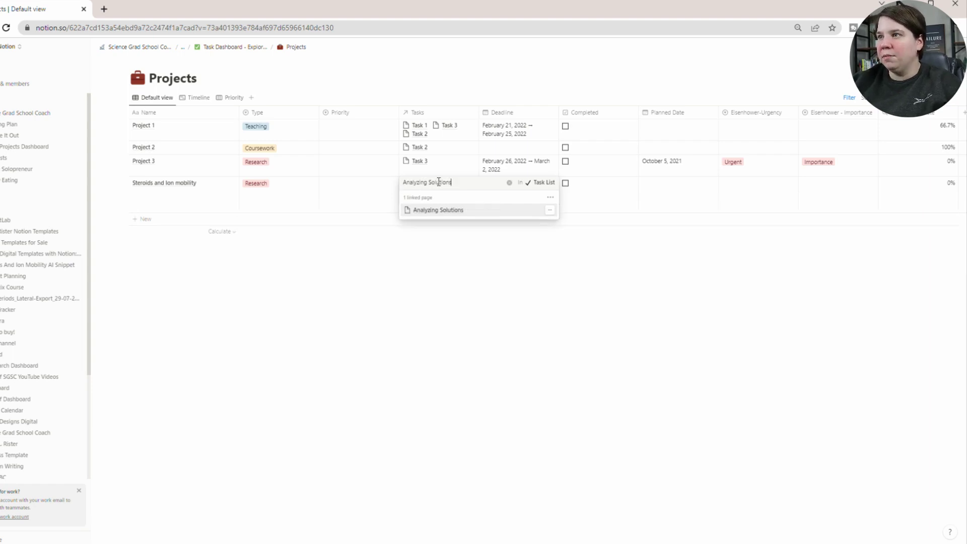
left_click_drag(450, 183, 435, 183)
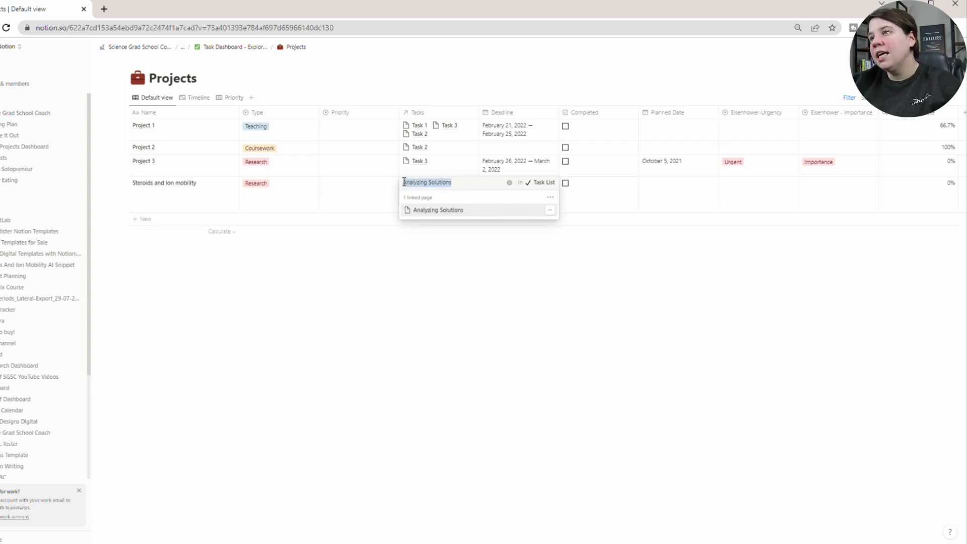
type("Analysi")
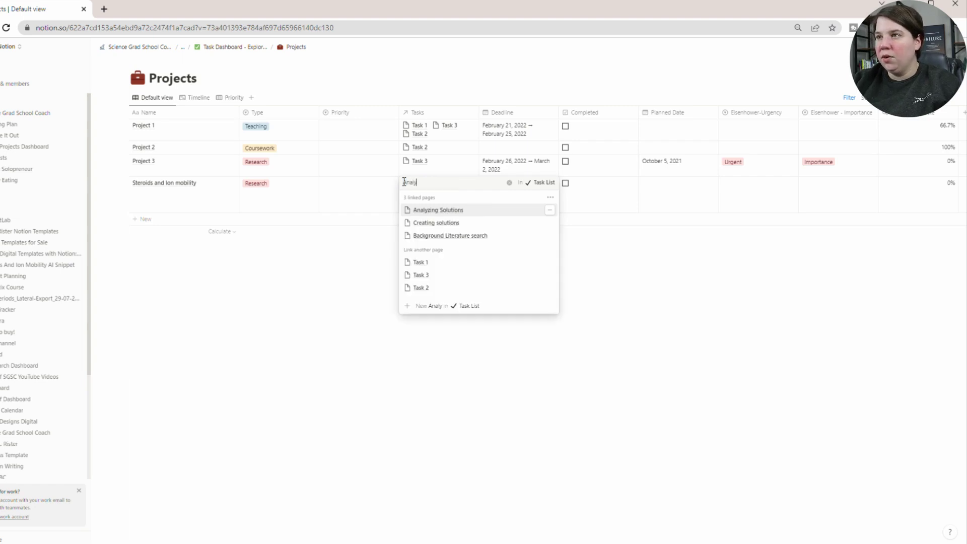
key("BackSpace")
key("BackSpace")
type("zing Solu")
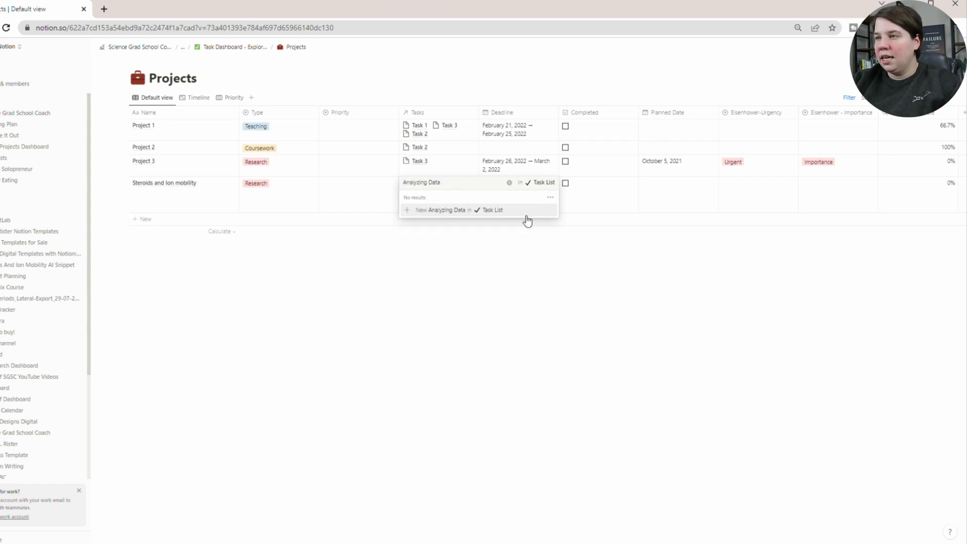
key("ctrl+a")
type("Writing Papers")
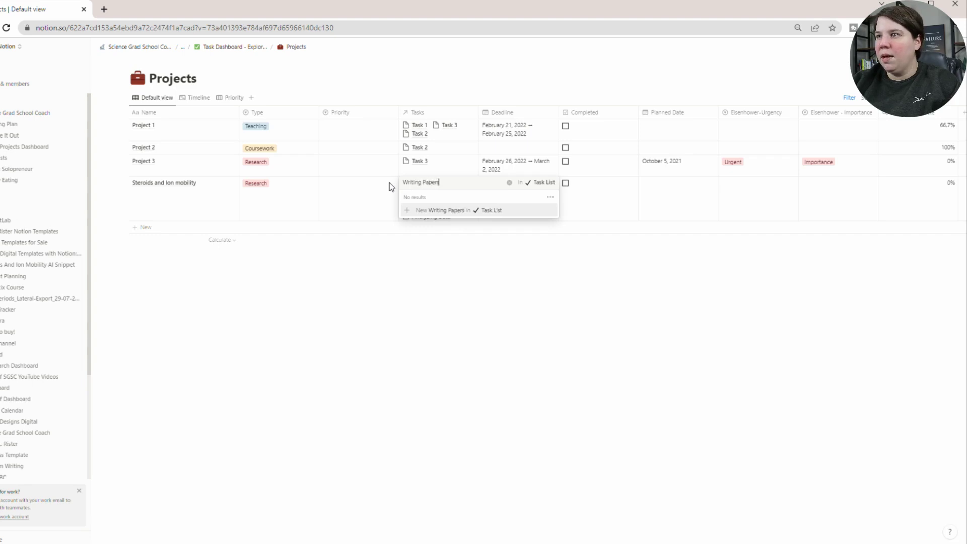
key("Return")
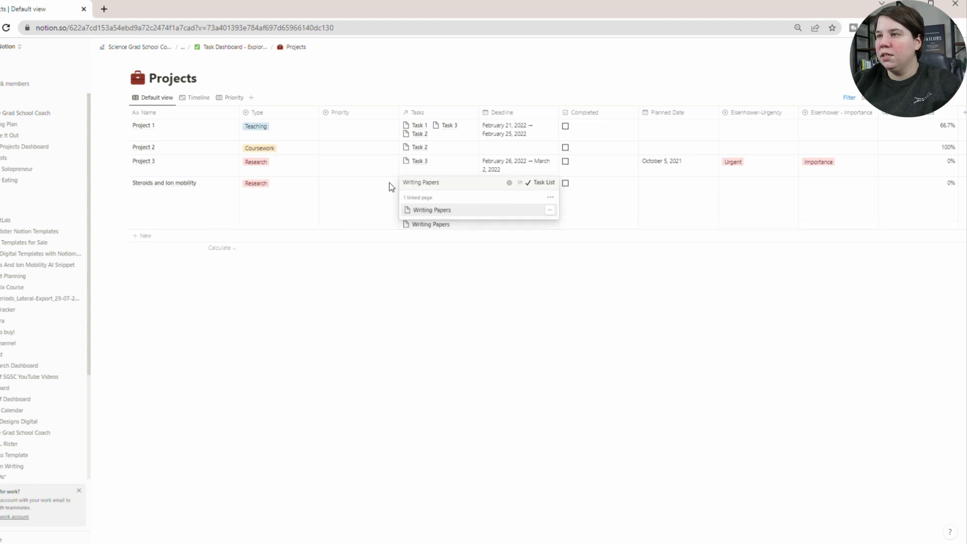
key("Escape")
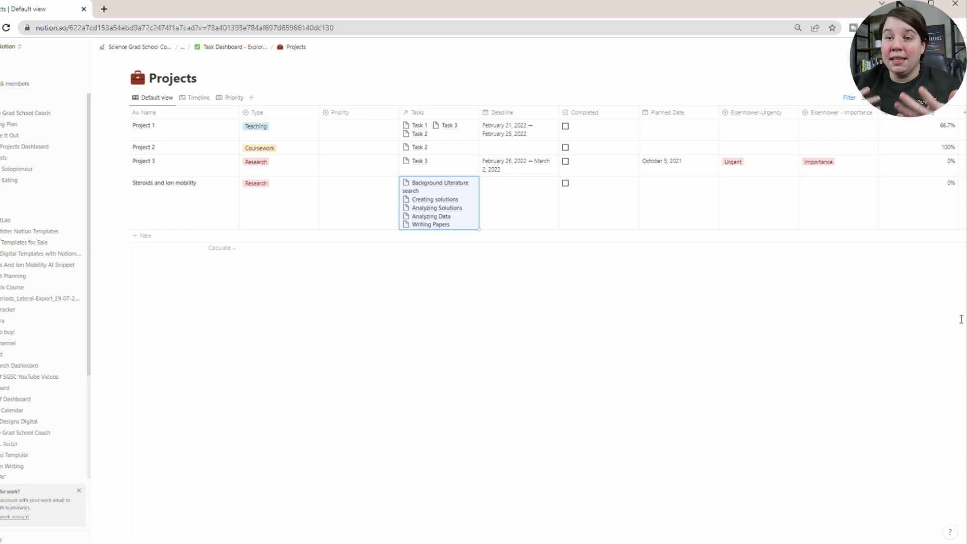
Step: Return to the Task Dashboard and expand Research Tasks to show its six tasks
left_click(229, 46)
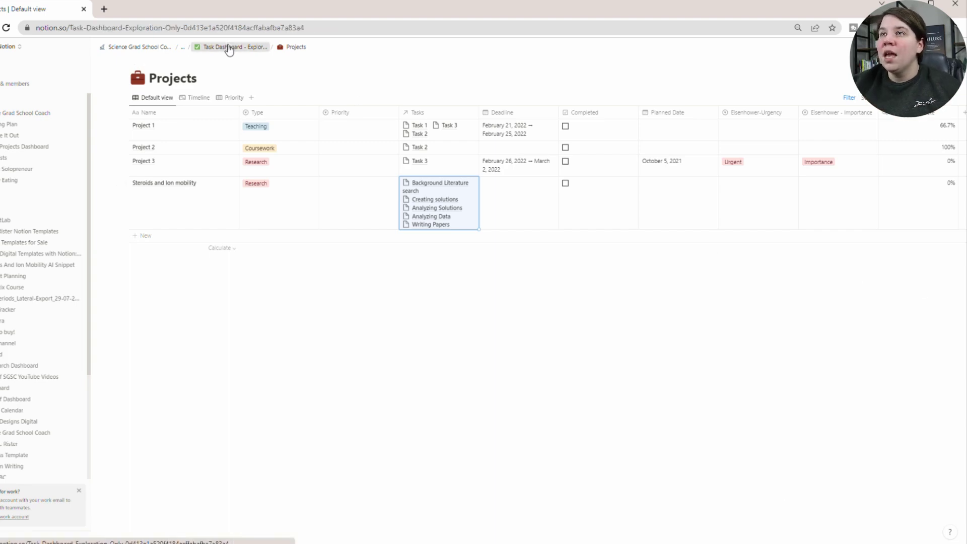
scroll(657, 263, "down", 3)
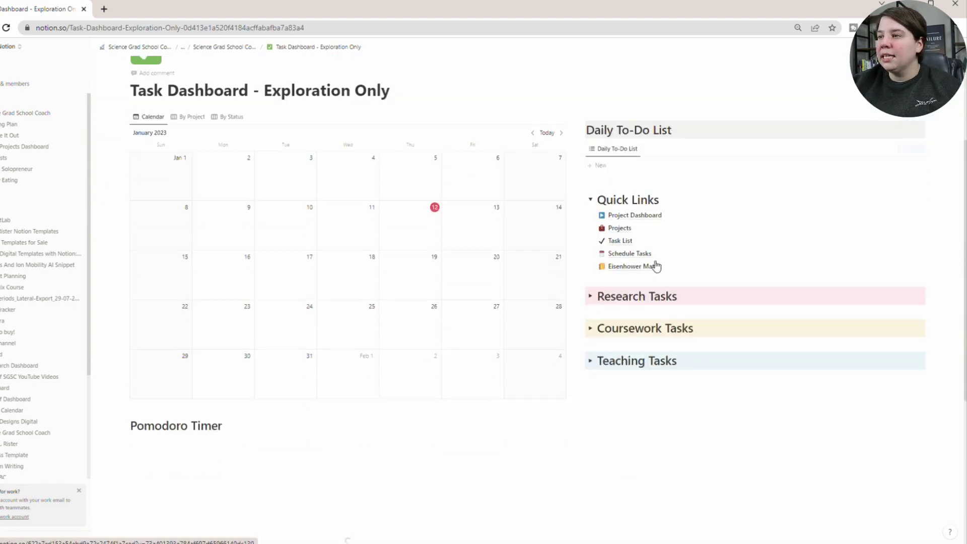
left_click(591, 296)
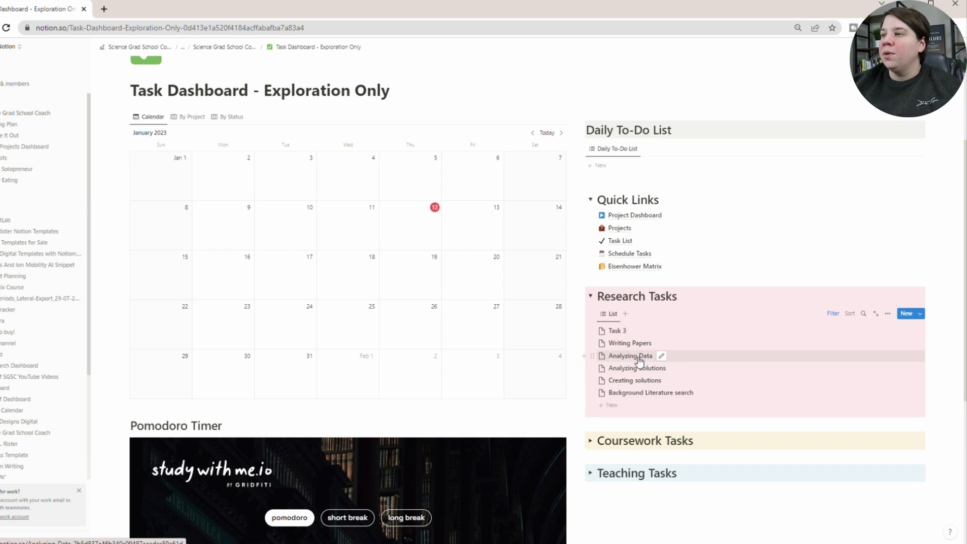
Step: Schedule Background Literature search, Creating solutions, Analyzing Solutions and Writing Papers on January 12, 16, 18 and 25
left_click(624, 253)
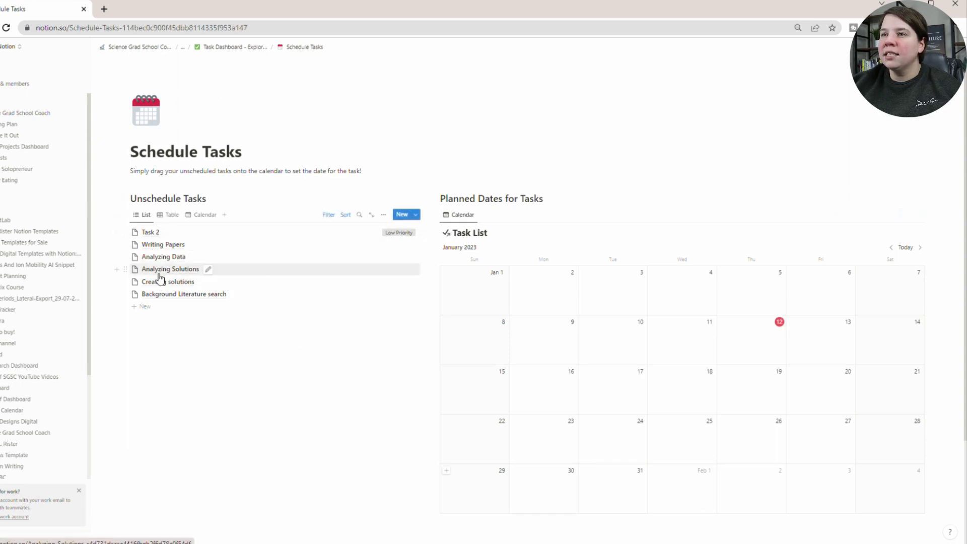
left_click_drag(159, 274, 687, 393)
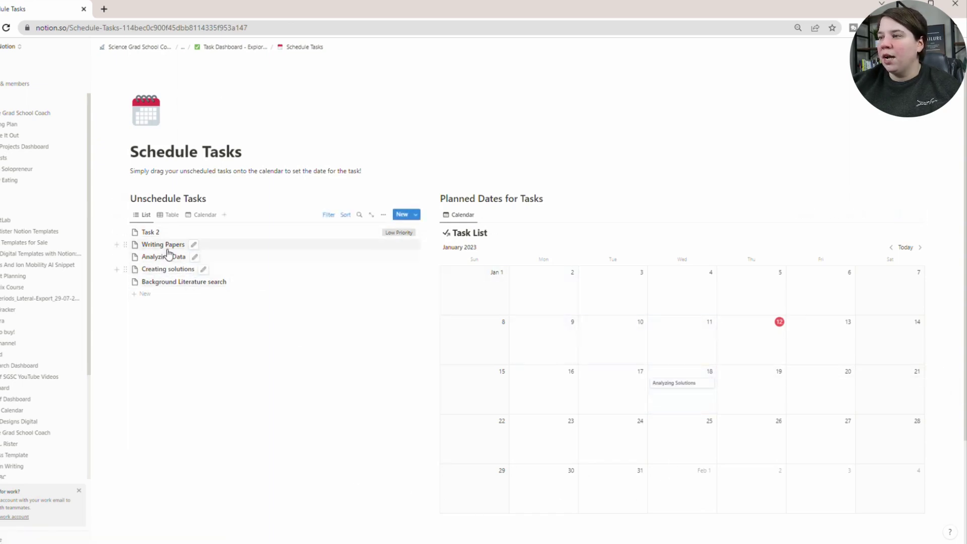
left_click_drag(164, 270, 532, 405)
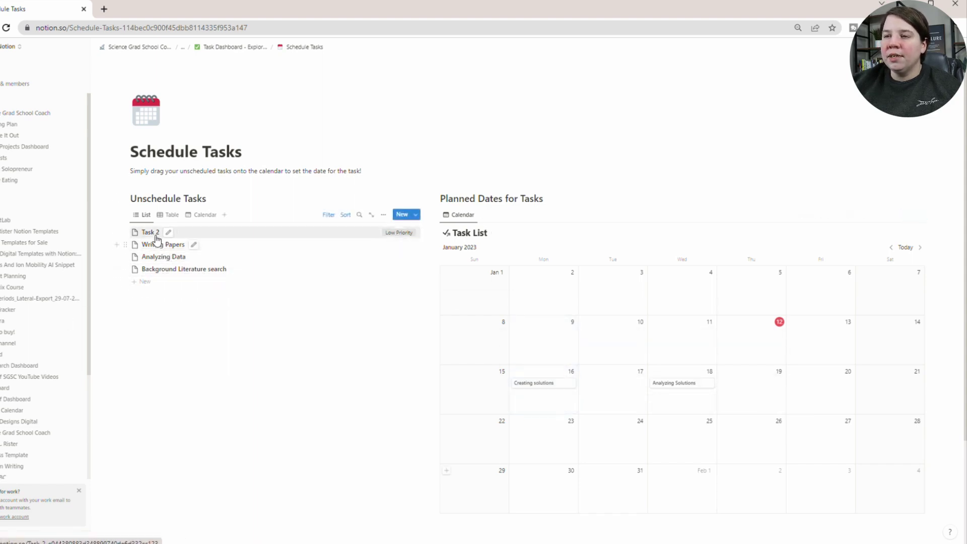
left_click_drag(156, 244, 689, 442)
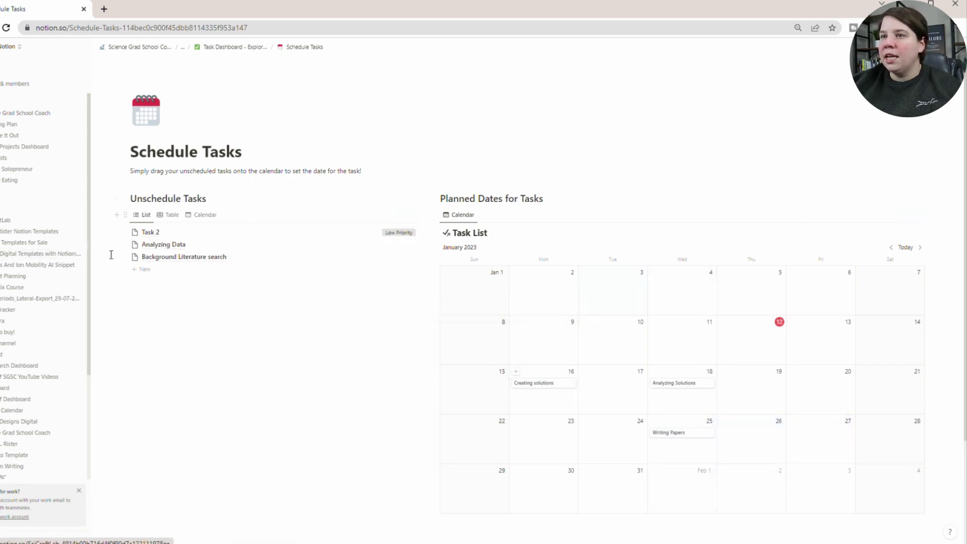
left_click_drag(167, 262, 751, 347)
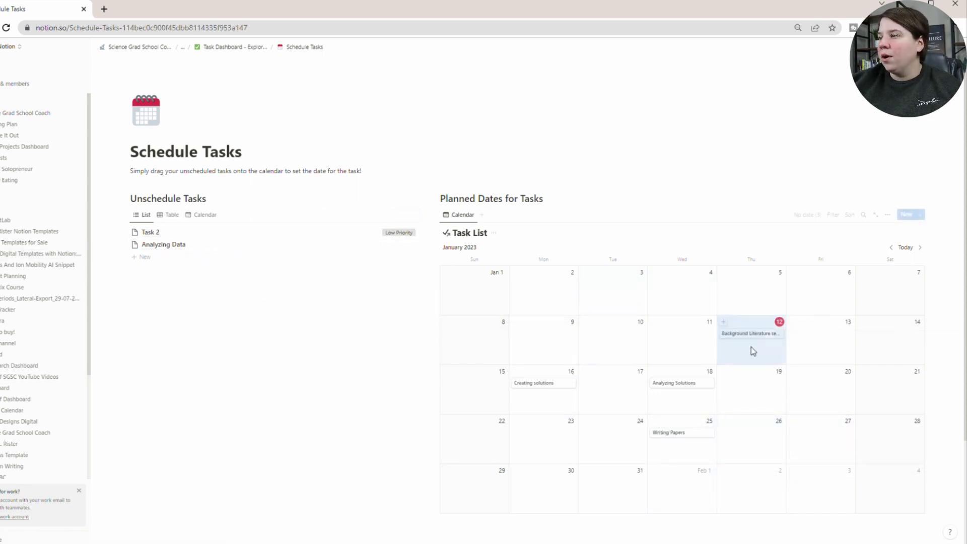
left_click(244, 49)
Step: Collapse the Research Tasks section on the Task Dashboard
scroll(620, 323, "down", 3)
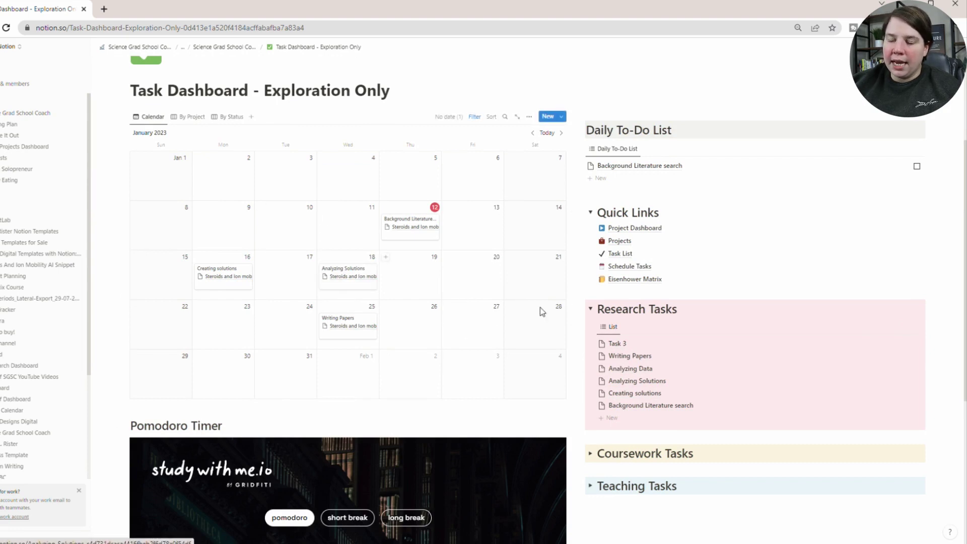
left_click(591, 309)
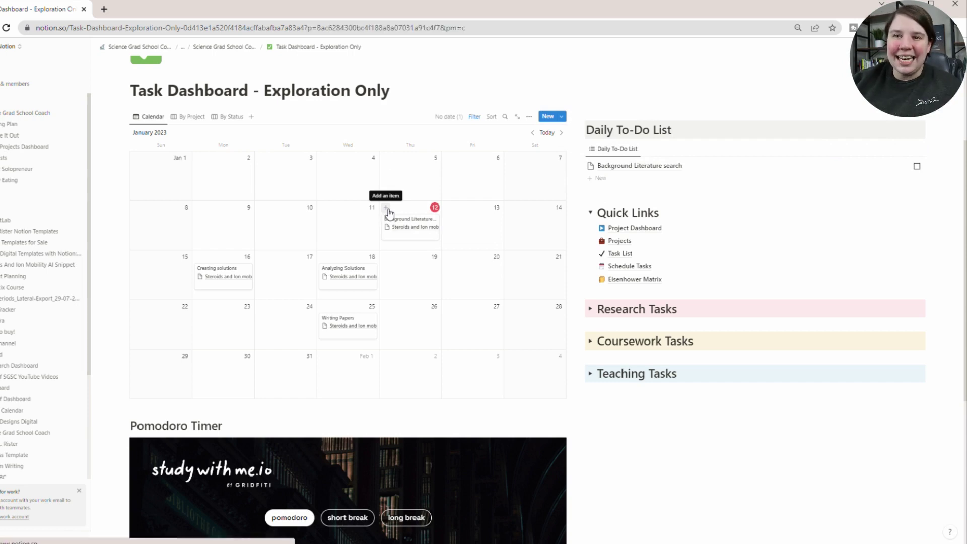
Step: Create a 'Film YouTube Video' task on January 12 in the dashboard calendar
left_click(384, 209)
type("Film YouTube Video")
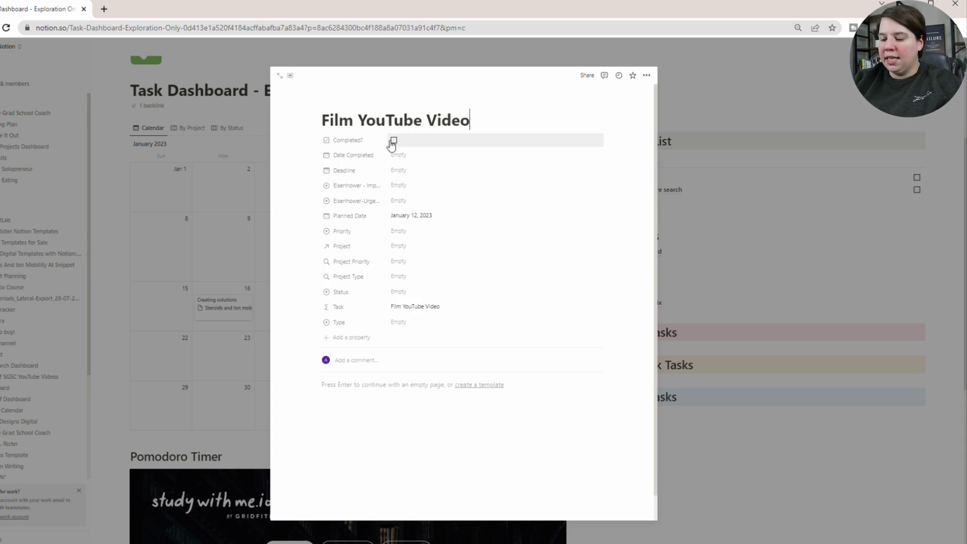
left_click(713, 107)
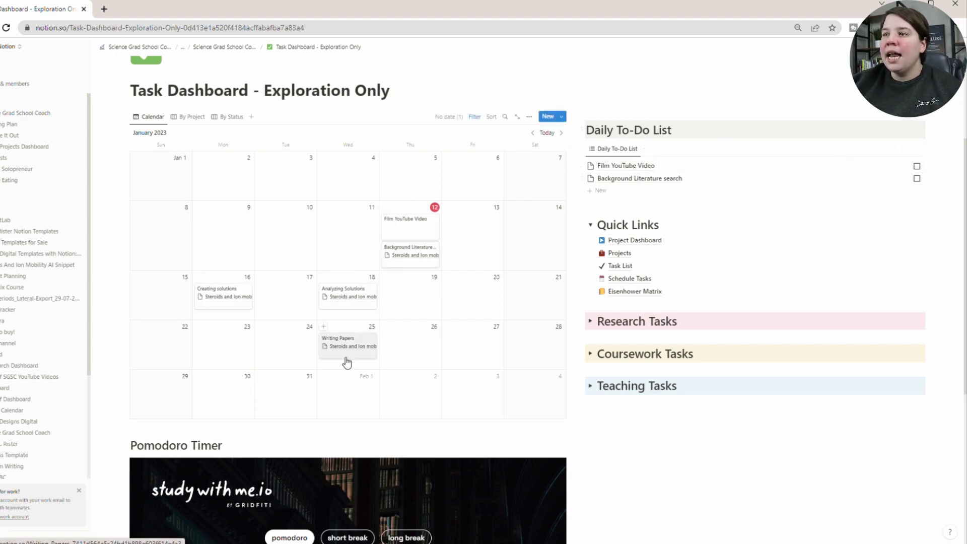
scroll(384, 448, "up", 3)
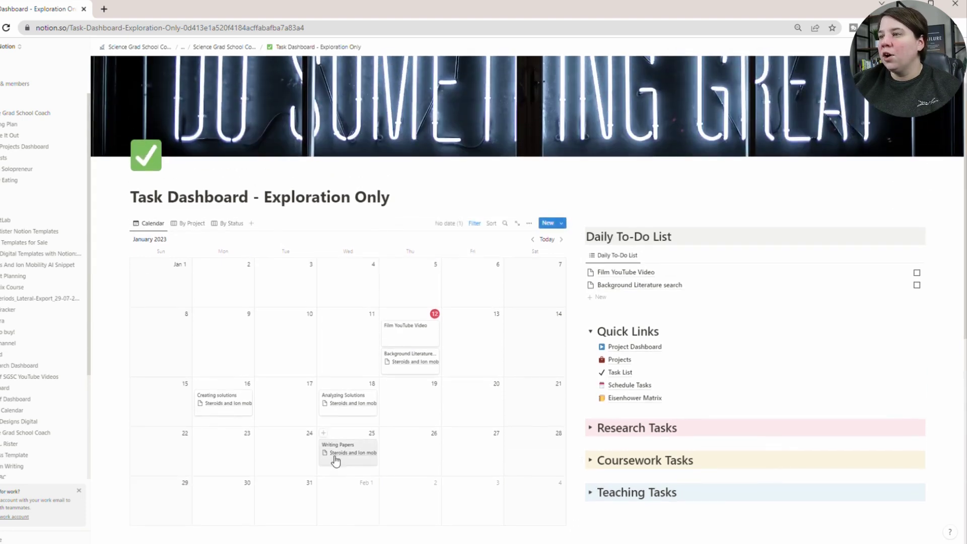
Step: Move Writing Papers on the calendar from January 25 to January 27
left_click_drag(337, 459, 468, 454)
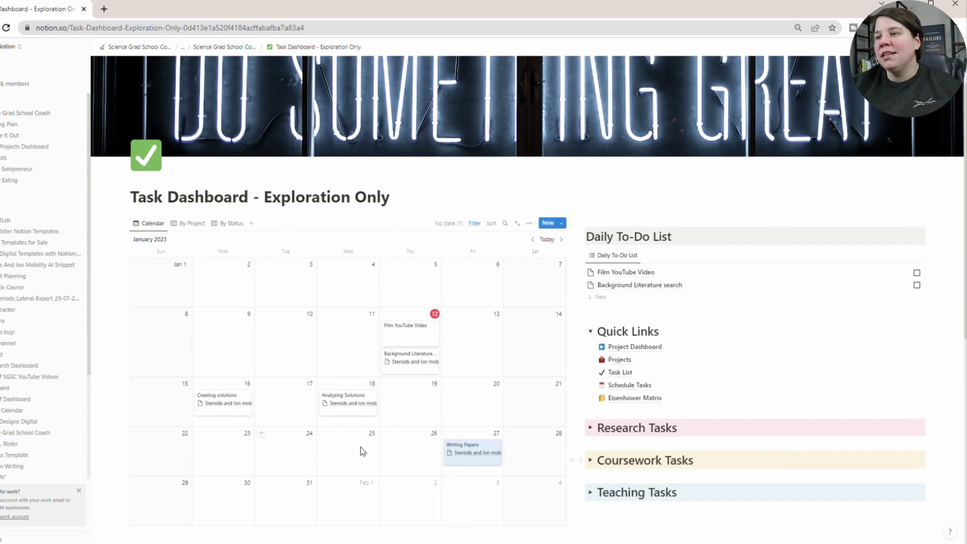
scroll(643, 238, "down", 3)
scroll(161, 196, "up", 5)
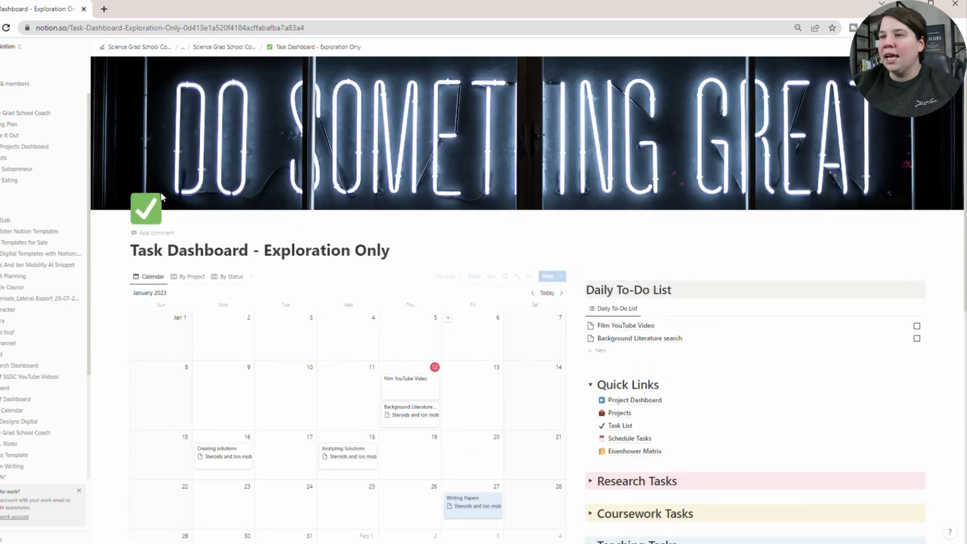
left_click(187, 276)
scroll(401, 225, "down", 1)
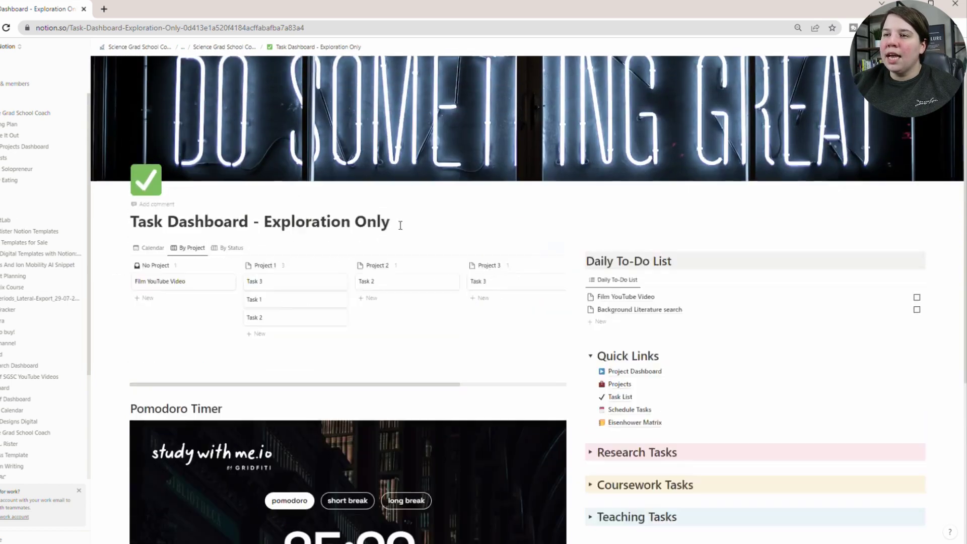
scroll(401, 225, "down", 3)
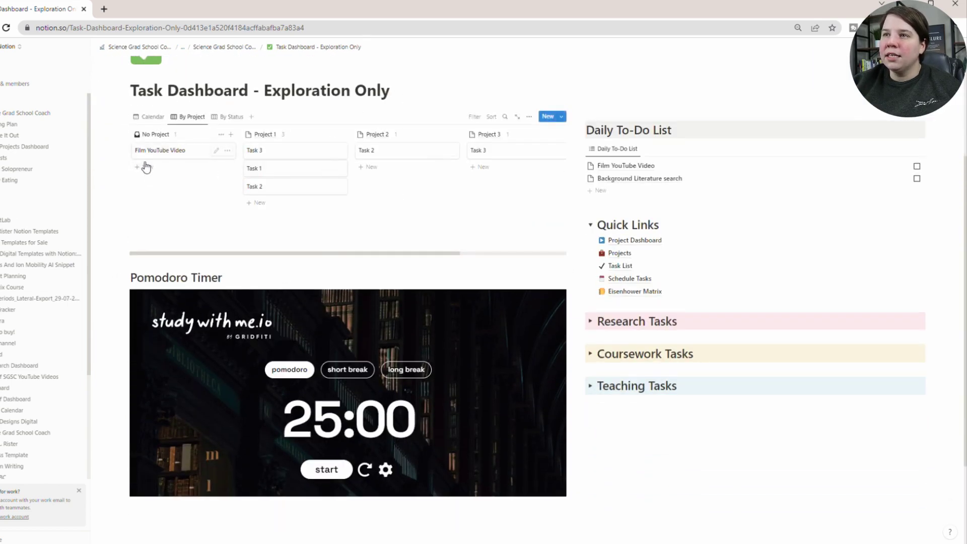
left_click_drag(244, 254, 422, 248)
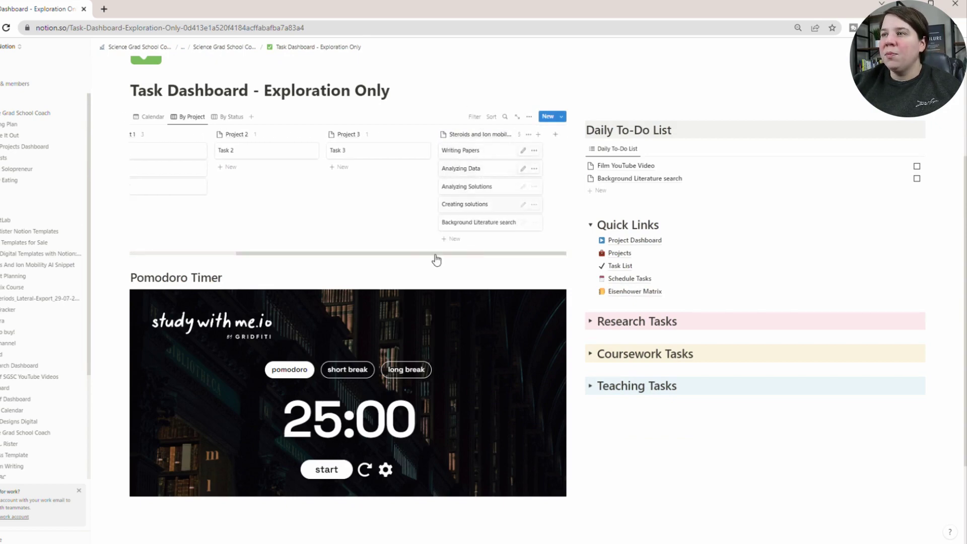
left_click_drag(436, 259, 132, 245)
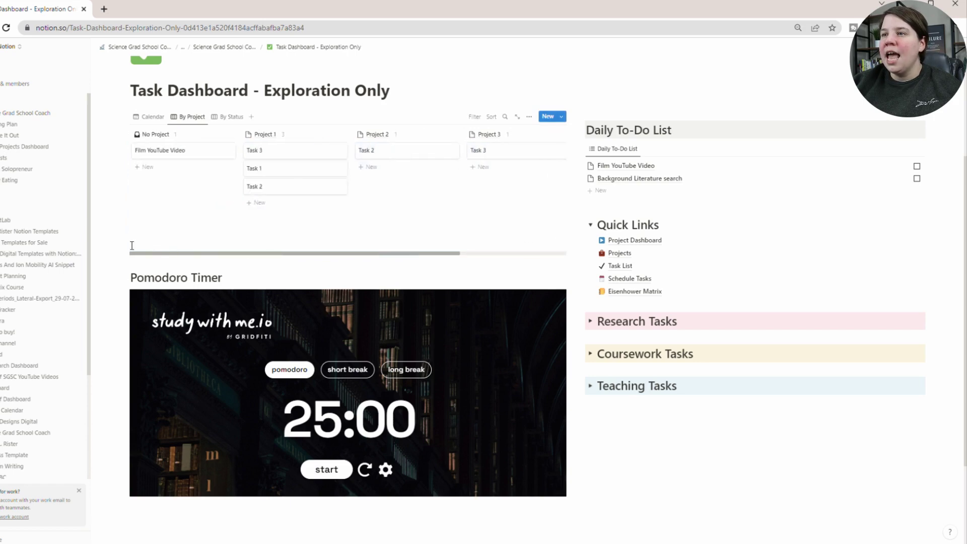
left_click(229, 117)
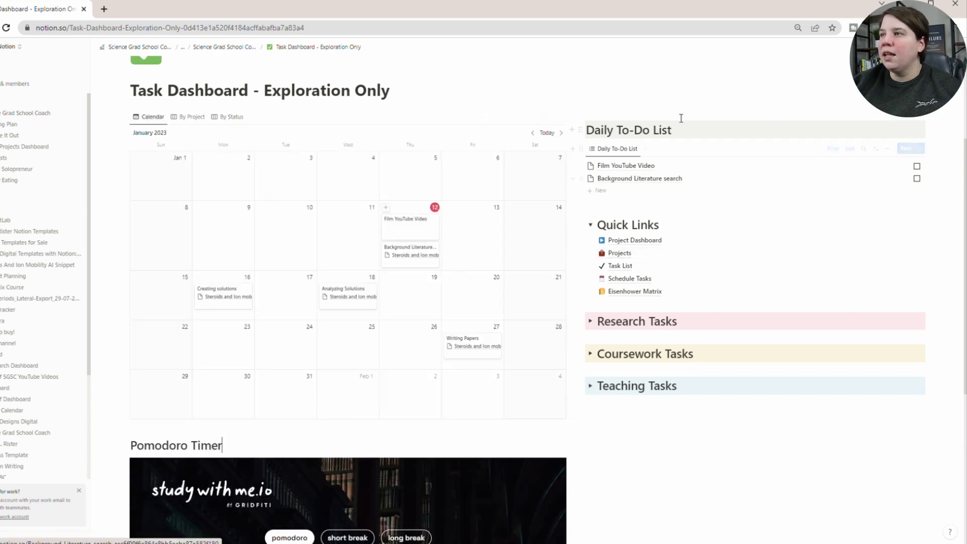
left_click(916, 179)
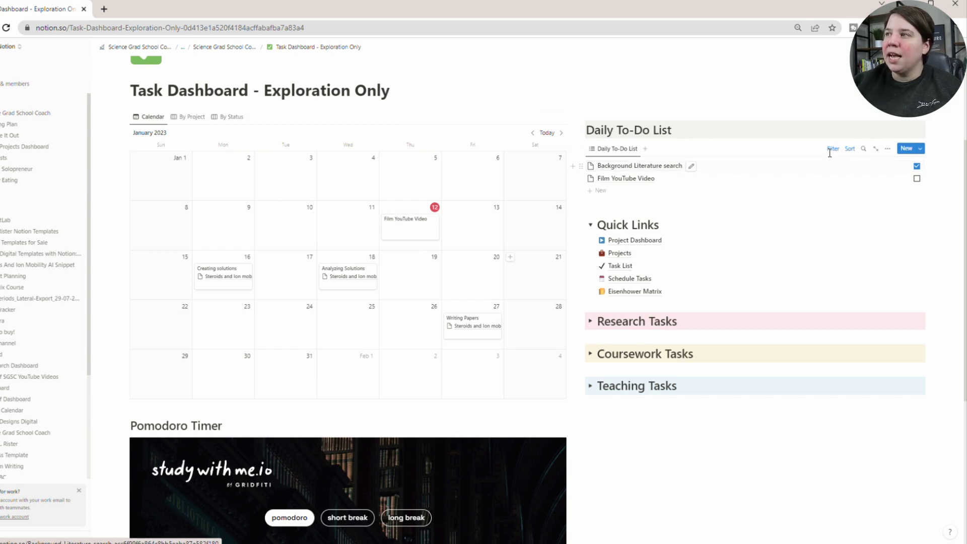
left_click(917, 166)
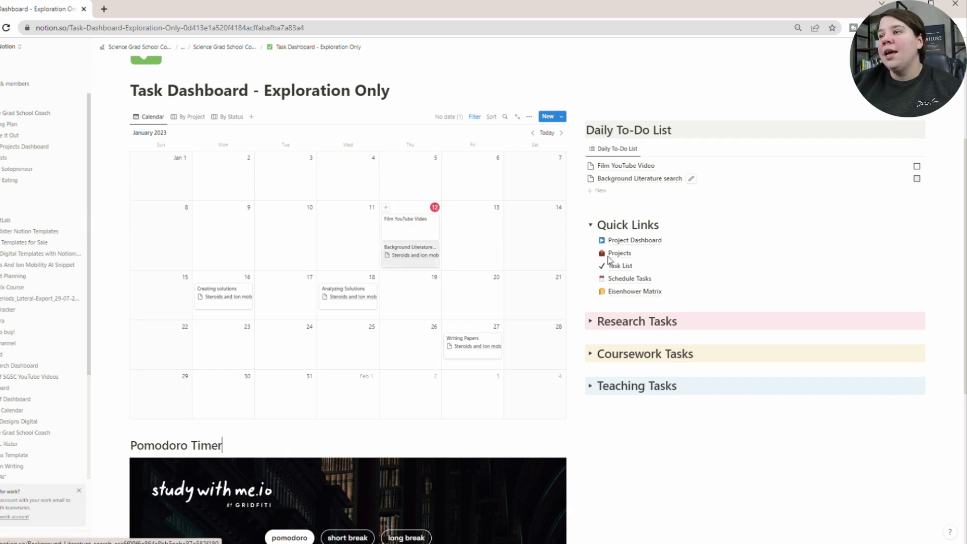
scroll(637, 220, "down", 1)
scroll(637, 220, "down", 3)
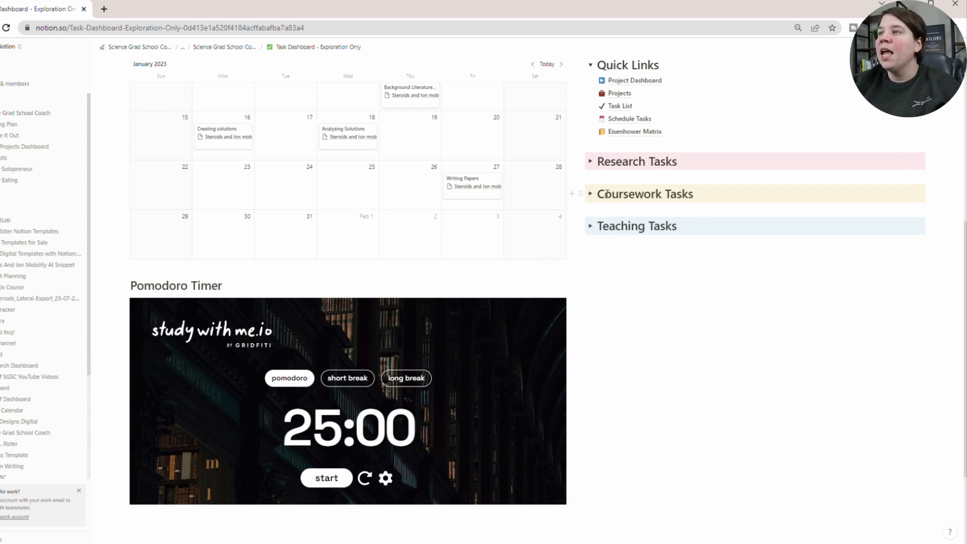
scroll(625, 193, "up", 2)
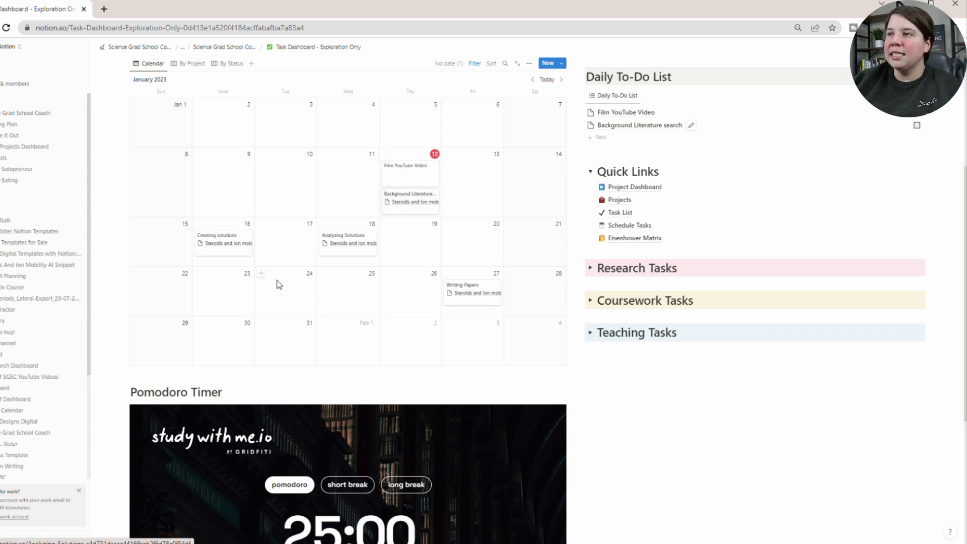
Step: Set the Film YouTube Video task's Project relation to Project 3
left_click(412, 179)
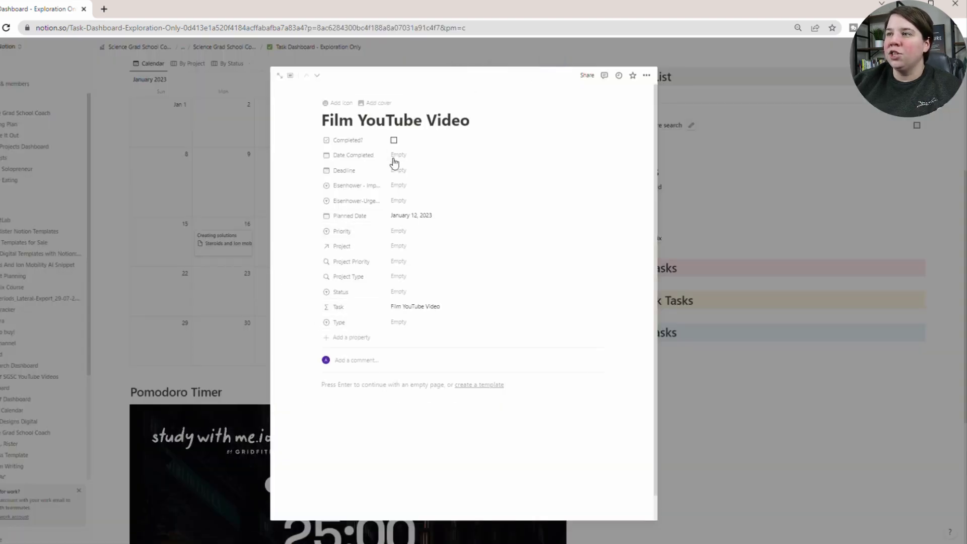
left_click(401, 246)
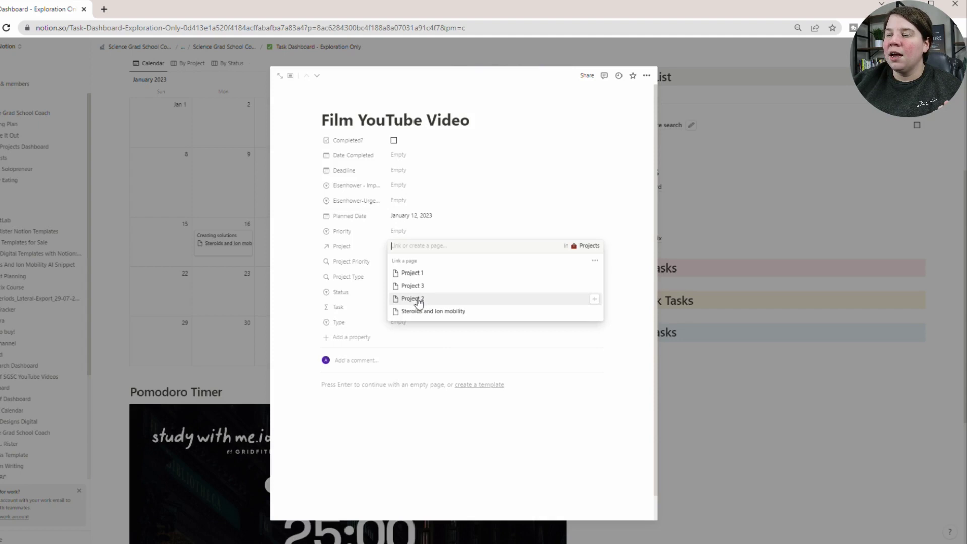
left_click(421, 286)
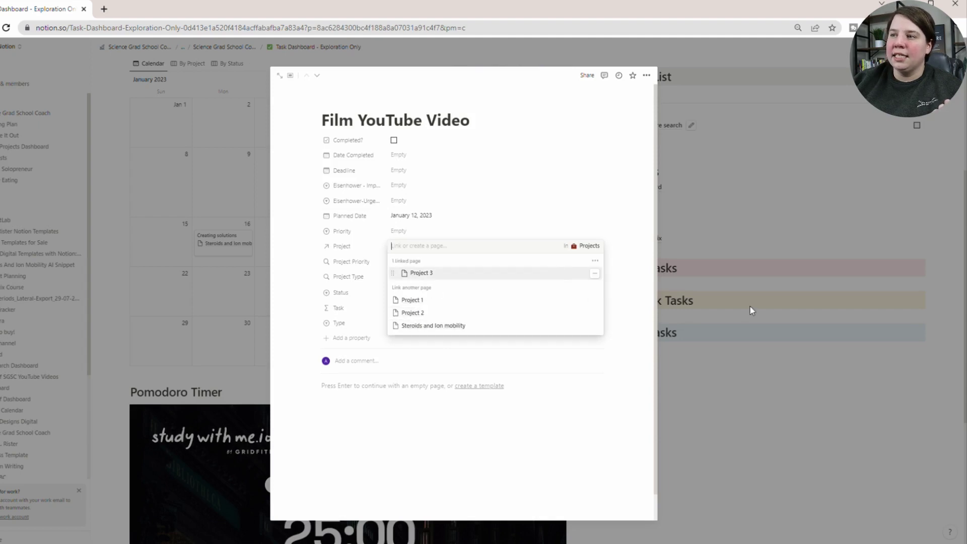
left_click(813, 453)
left_click(811, 452)
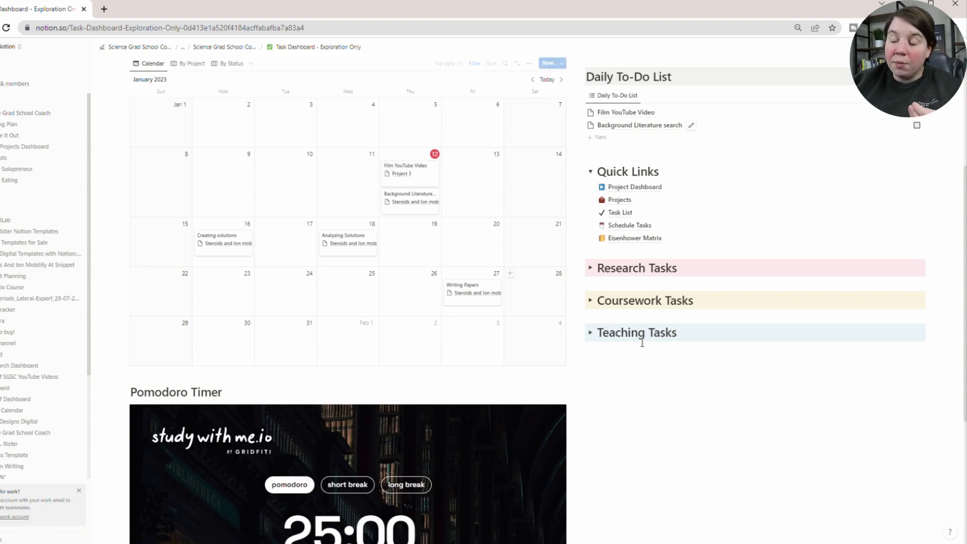
left_click(619, 200)
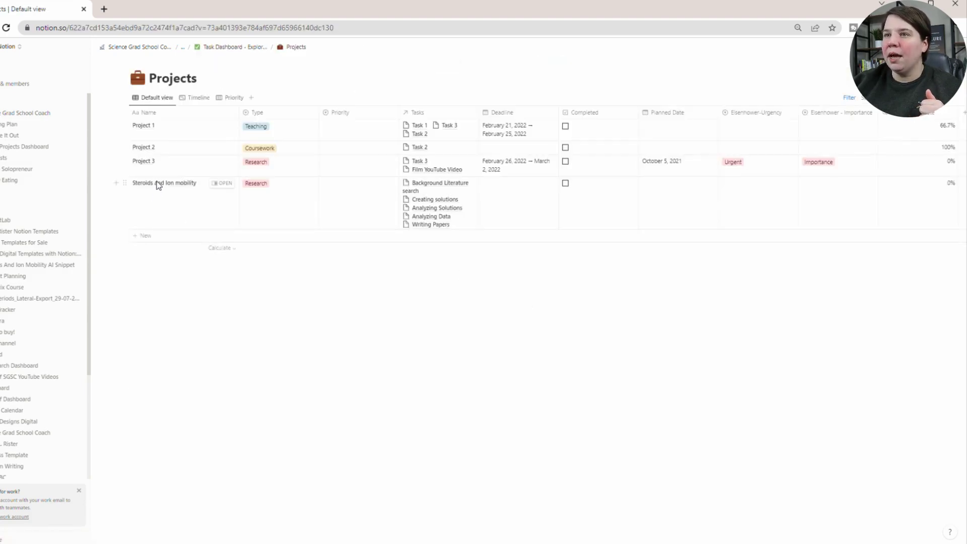
Step: Glance at the Steroids and Ion mobility project, then go to the Eisenhower Matrix page
left_click(158, 185)
key("Escape")
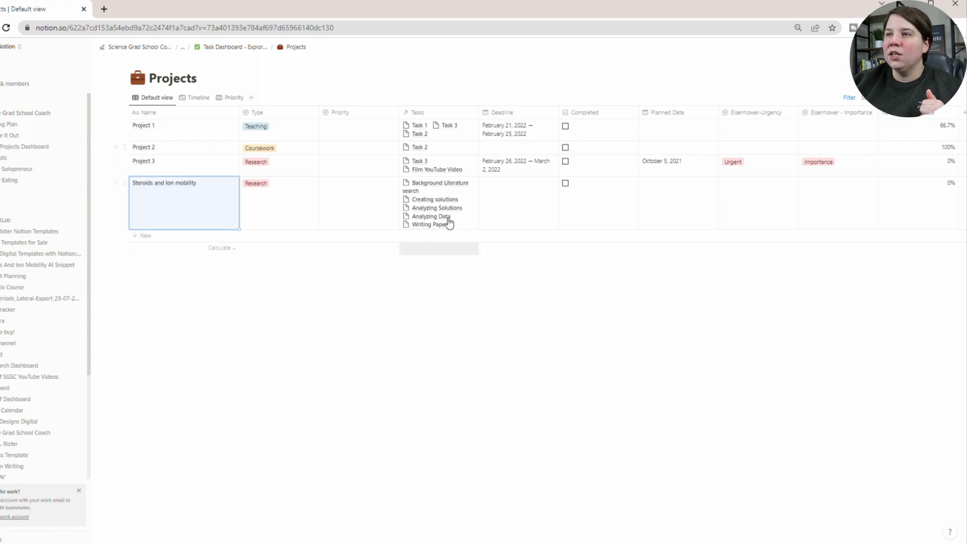
left_click(234, 47)
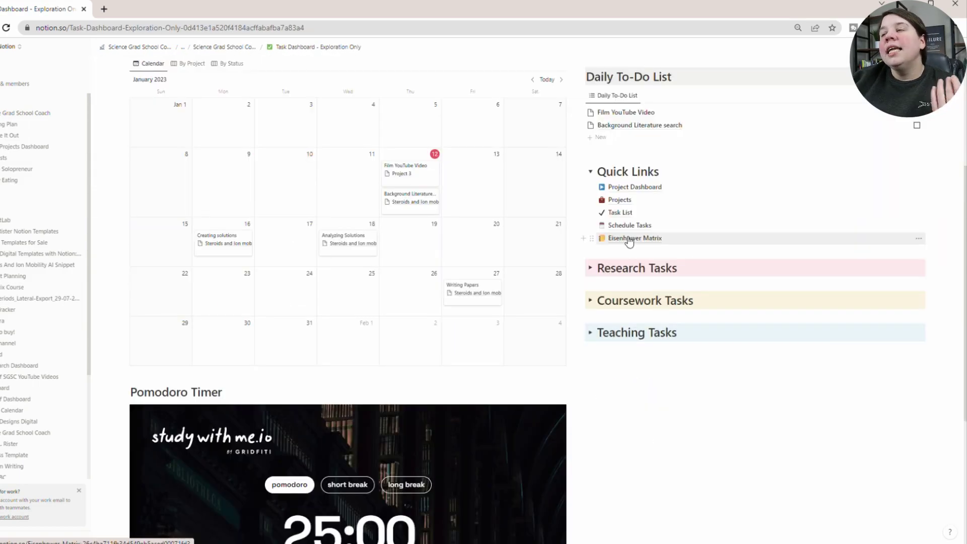
left_click(628, 240)
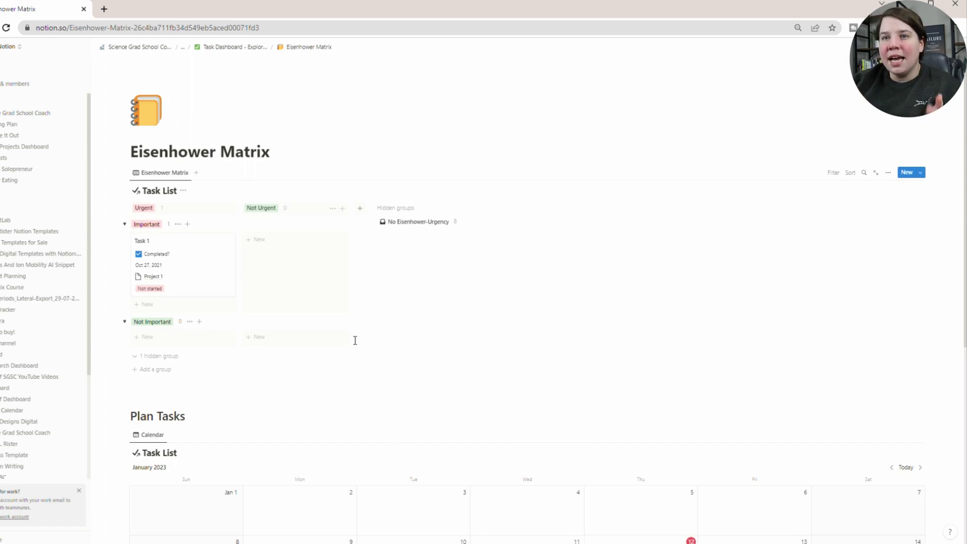
Step: In the Eisenhower Matrix, sort Analyzing Solutions as Important but Not Urgent and Background Literature search as Urgent and Important
scroll(526, 204, "down", 6)
scroll(522, 213, "up", 6)
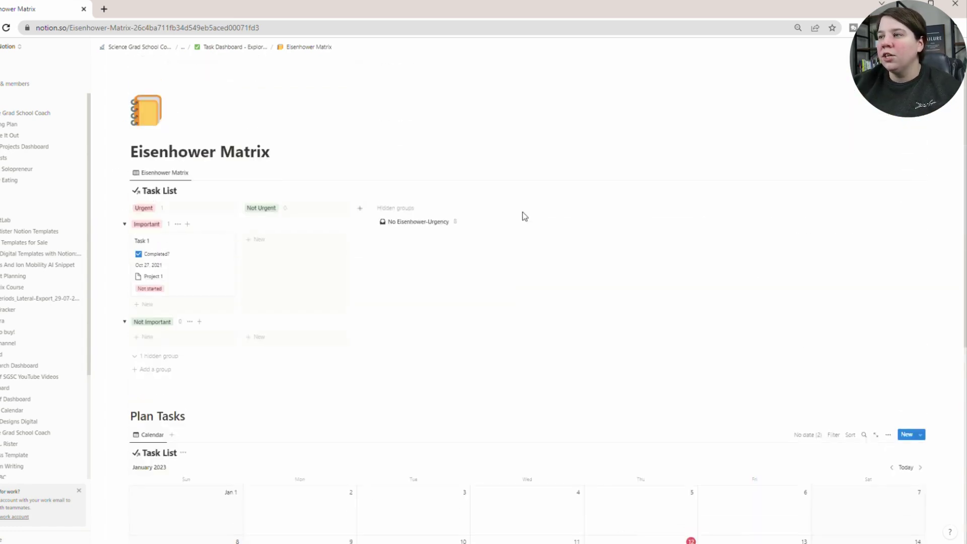
scroll(523, 214, "down", 3)
scroll(368, 260, "up", 3)
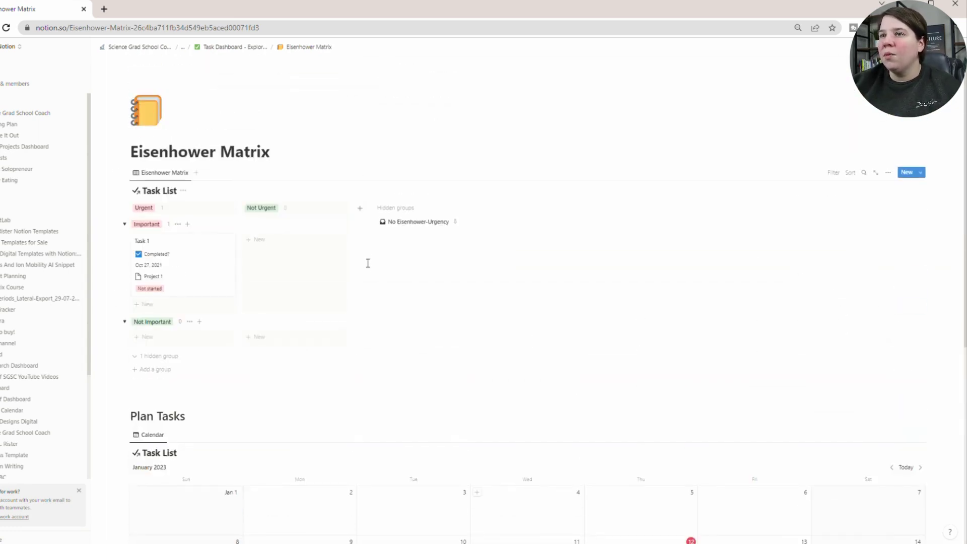
left_click(420, 222)
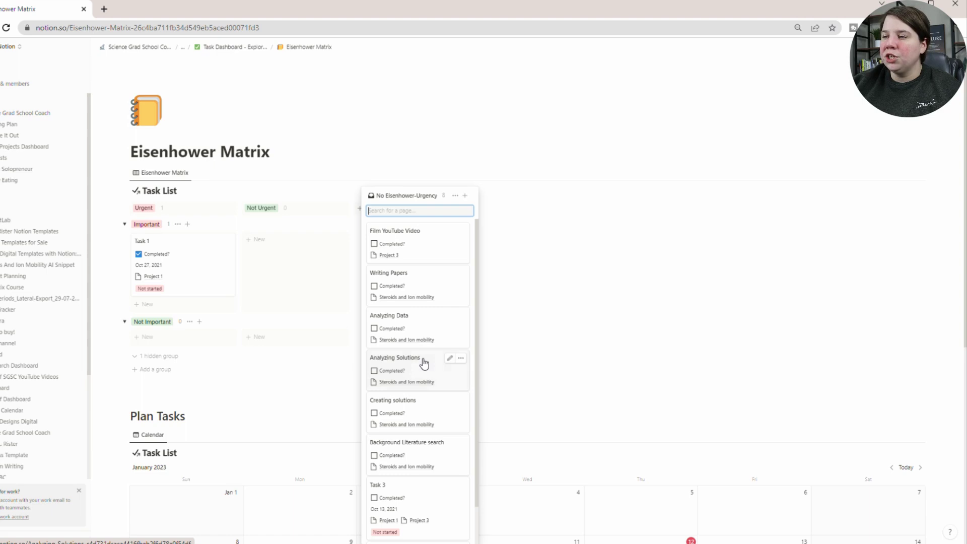
left_click_drag(424, 363, 285, 255)
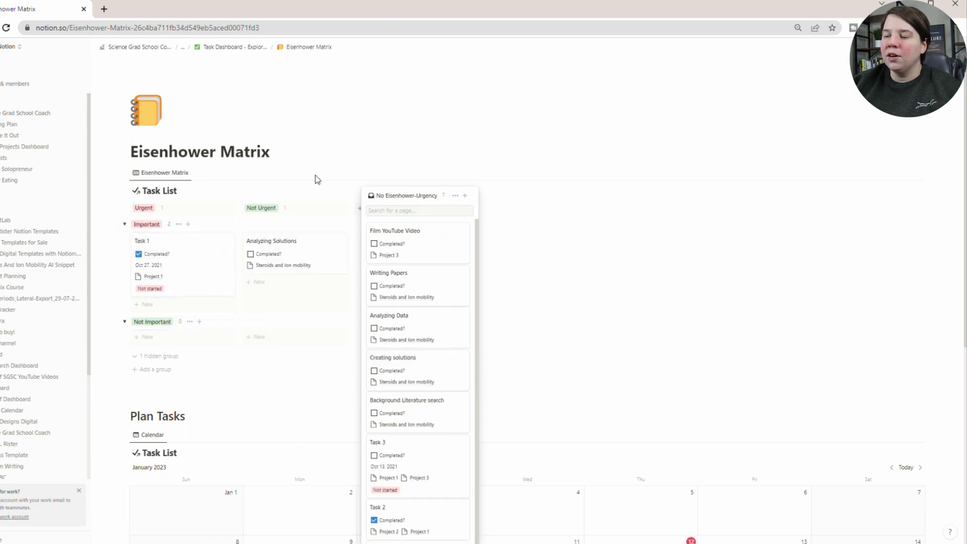
left_click_drag(412, 405, 169, 302)
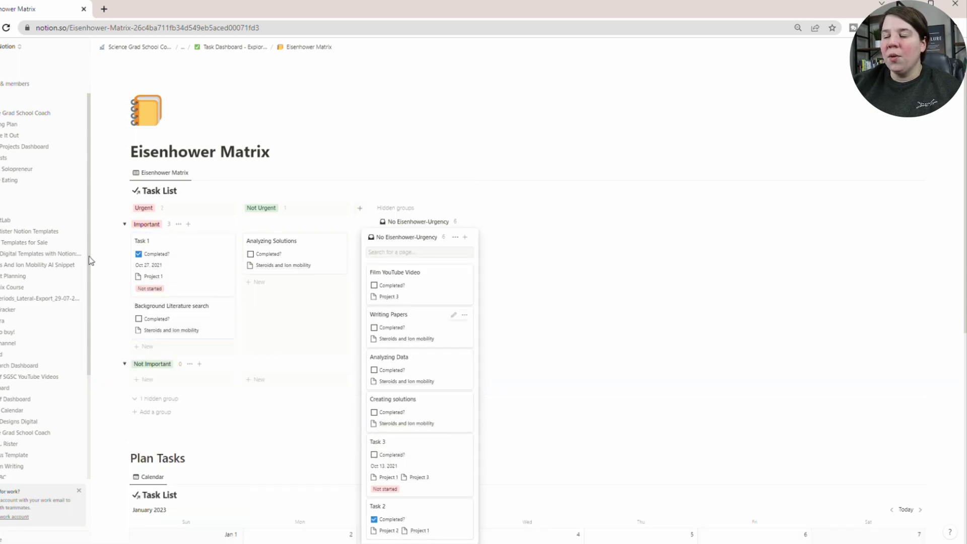
Step: Close the unsorted-task list and return to the Task Dashboard - Exploration Only page
left_click(757, 300)
scroll(376, 319, "down", 5)
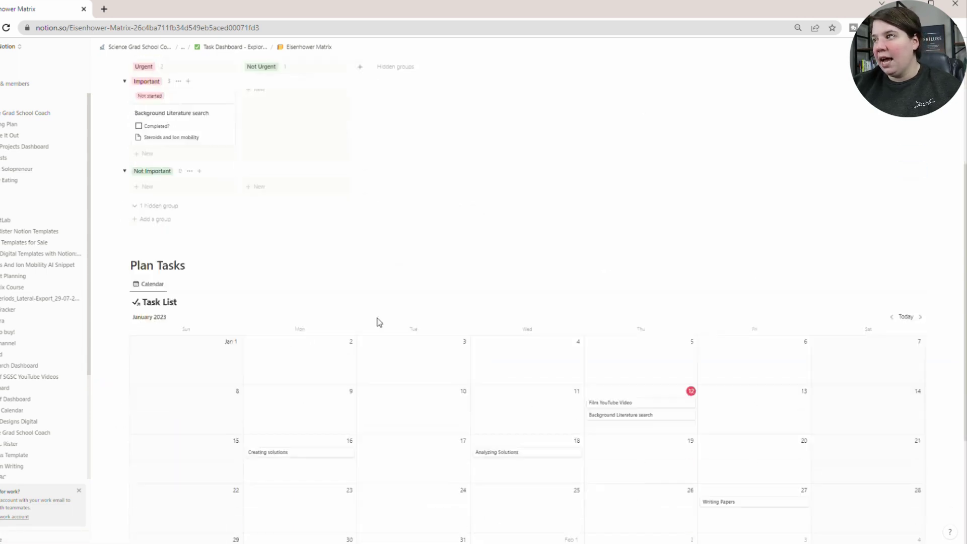
scroll(183, 277, "up", 4)
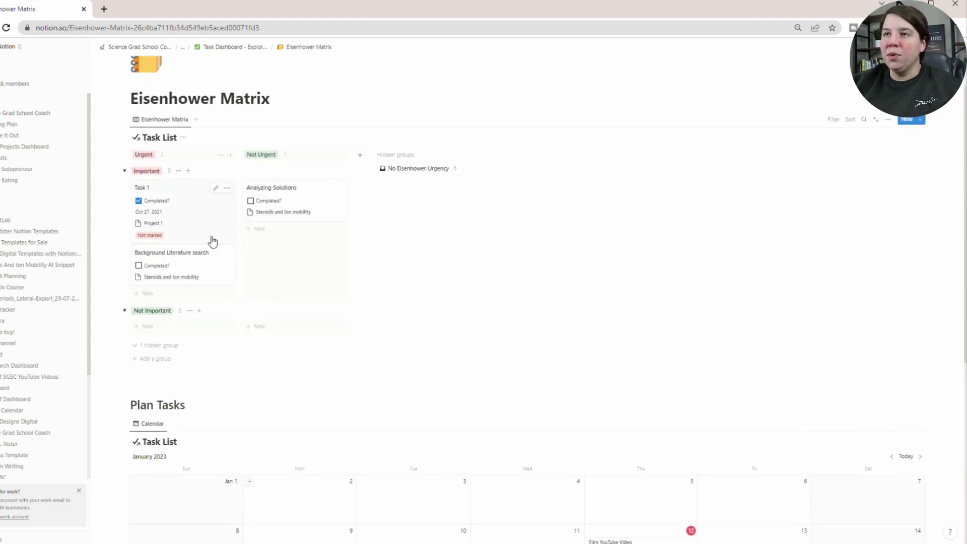
scroll(274, 203, "down", 6)
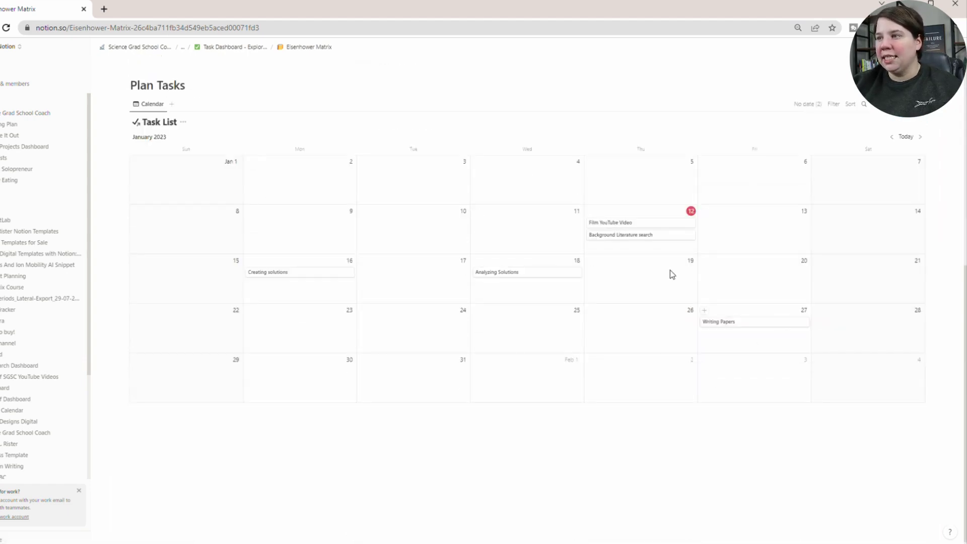
scroll(334, 274, "up", 7)
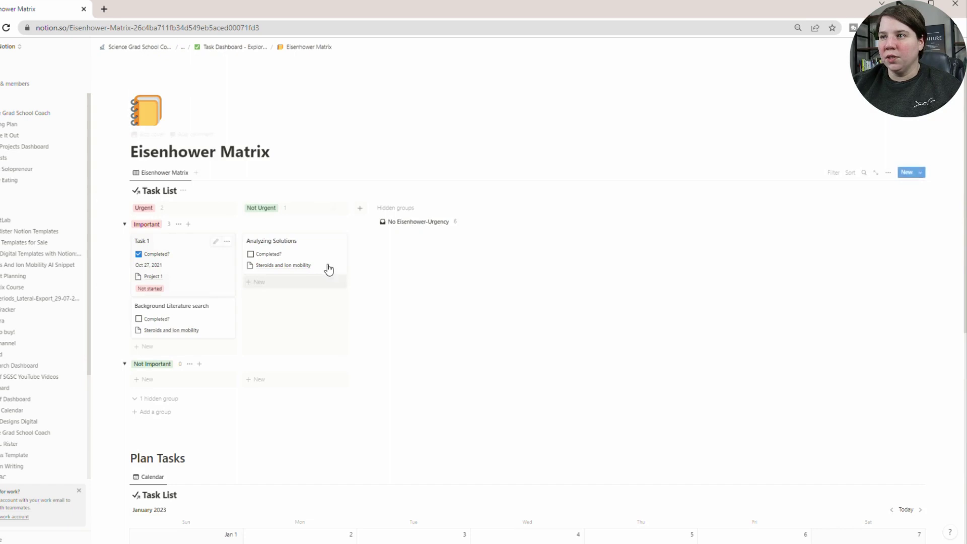
scroll(509, 324, "down", 8)
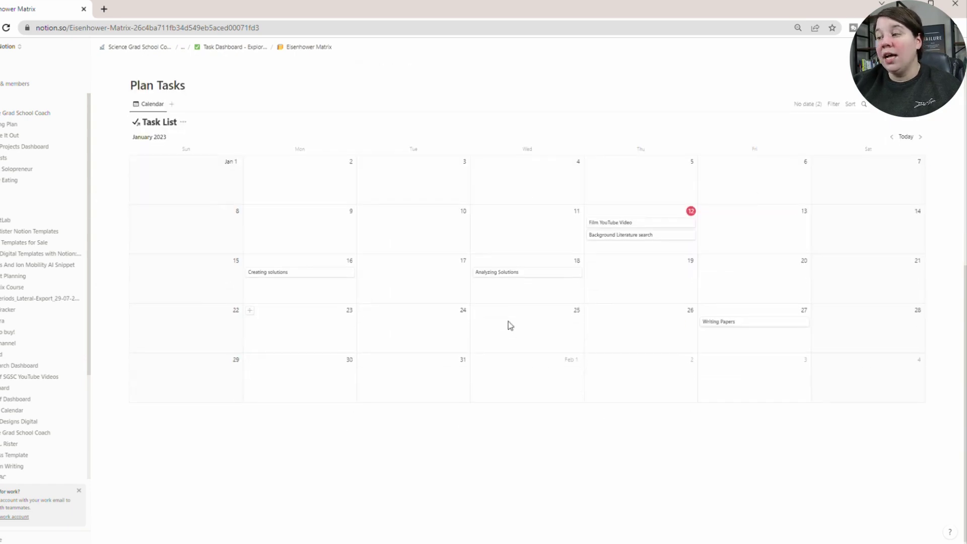
key("alt+Left")
Step: Make the Status property visible on the dashboard calendar, then switch the task list to the By Status board
left_click(529, 171)
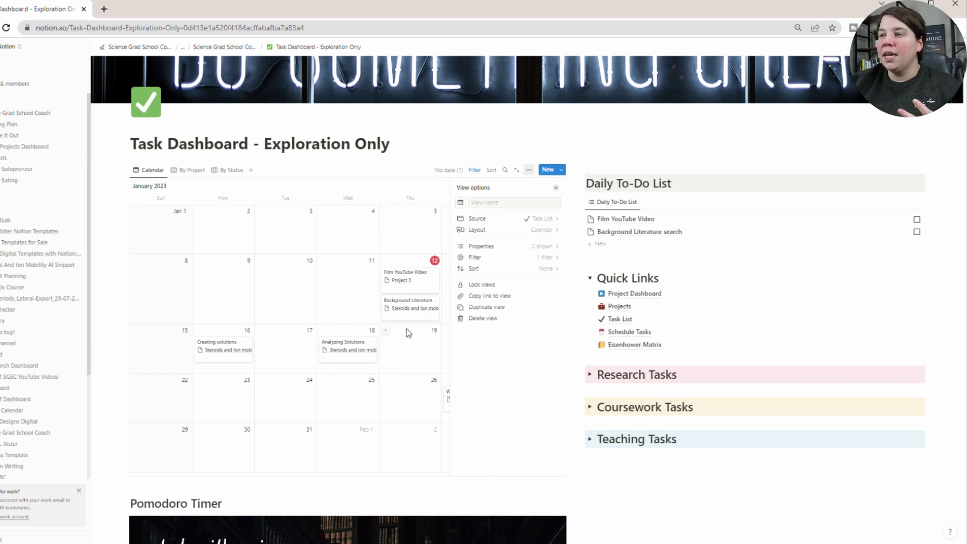
left_click(557, 246)
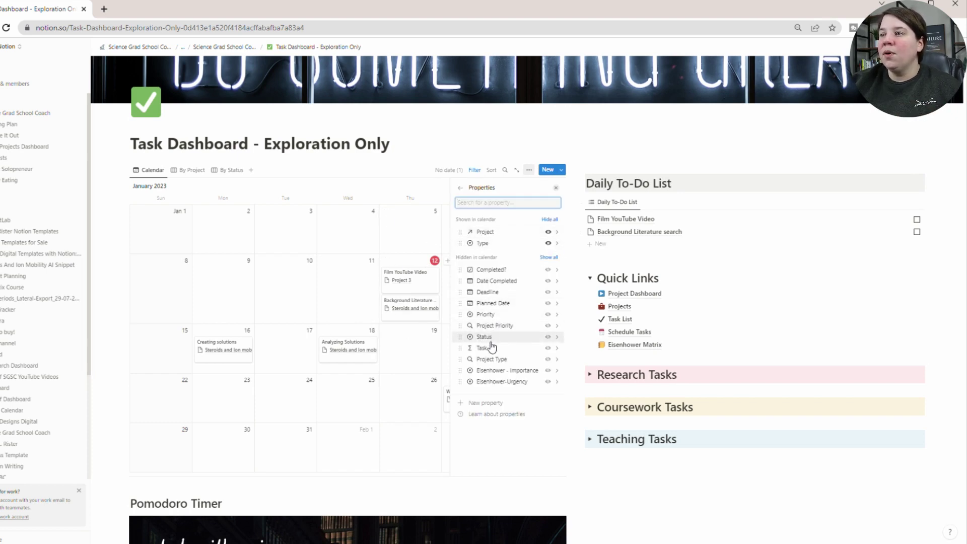
left_click(547, 337)
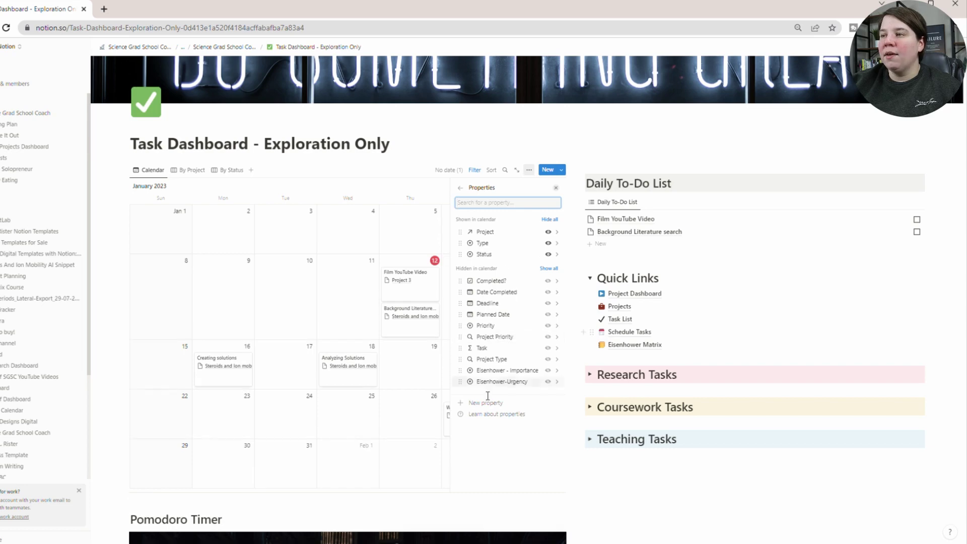
left_click(622, 491)
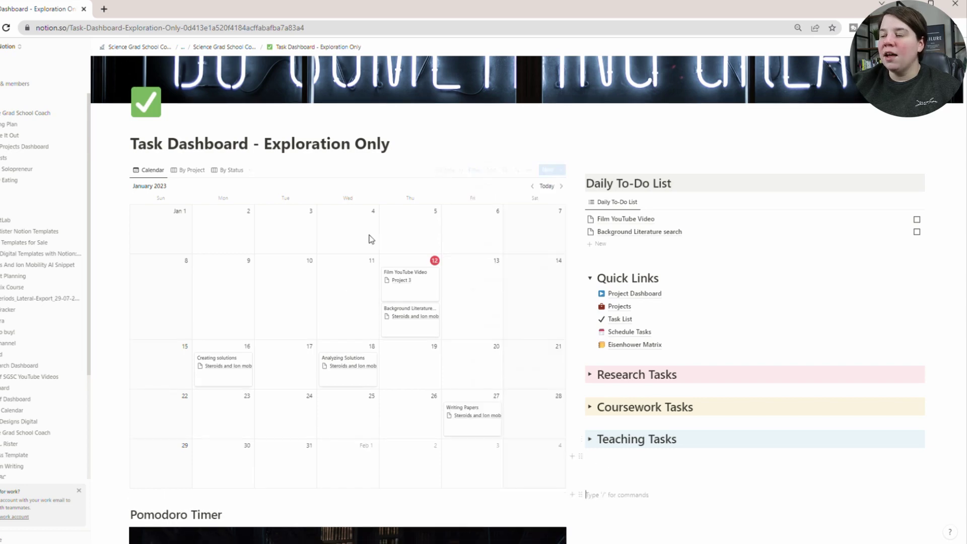
left_click(215, 173)
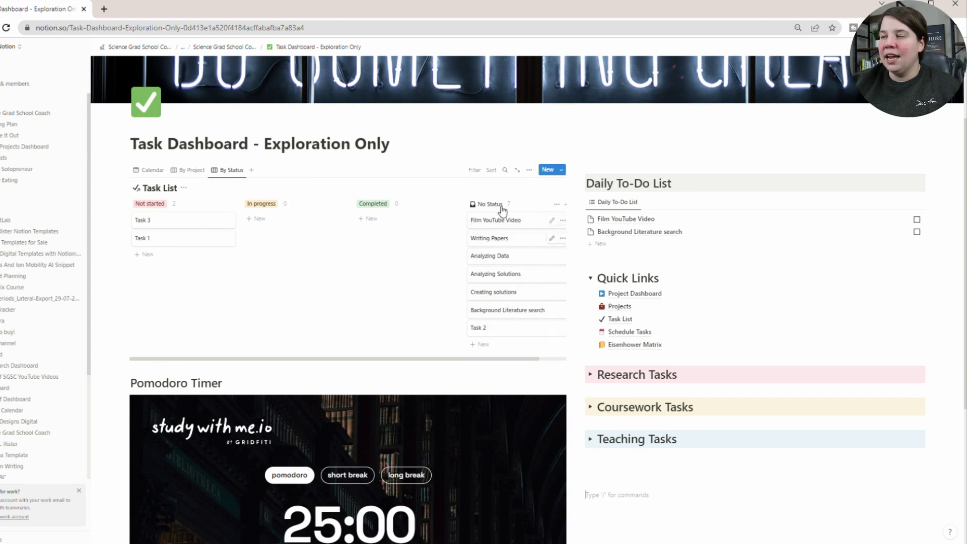
Step: Move Analyzing Data, Analyzing Solutions and Task 2 from No Status to Not started, then return to Calendar
left_click_drag(502, 255, 156, 256)
left_click_drag(513, 257, 216, 278)
left_click_drag(507, 293, 191, 292)
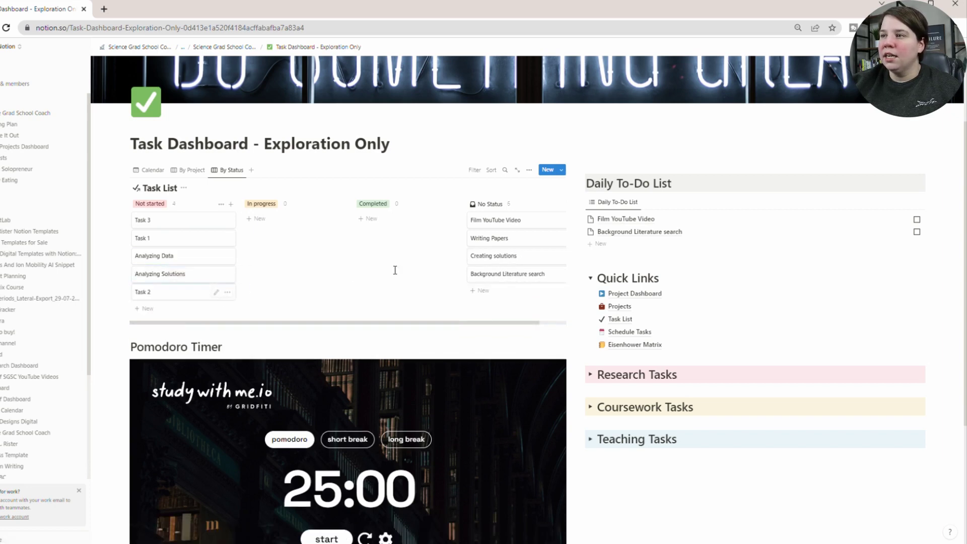
left_click(147, 170)
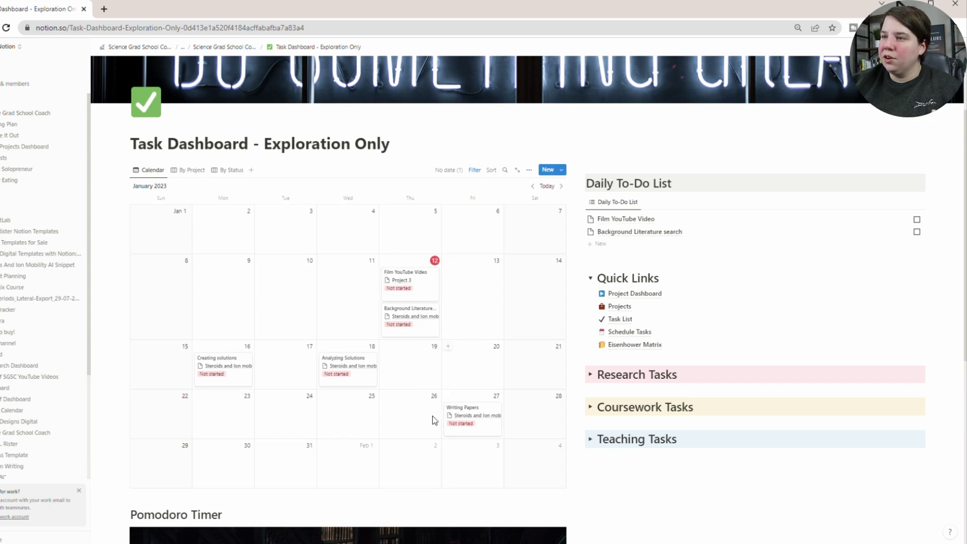
Step: From the calendar, set the Analyzing Solutions task's Status to In progress
left_click(328, 374)
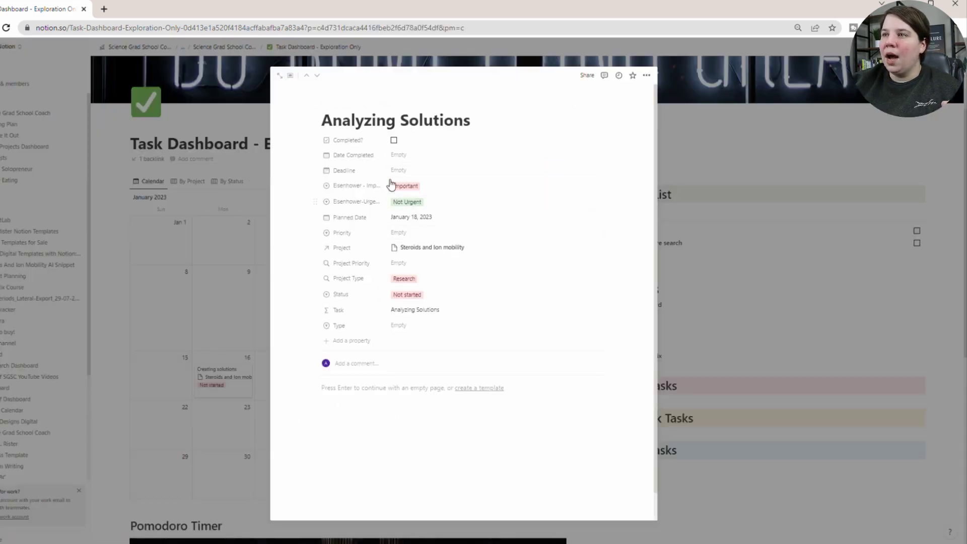
left_click(401, 295)
left_click(409, 336)
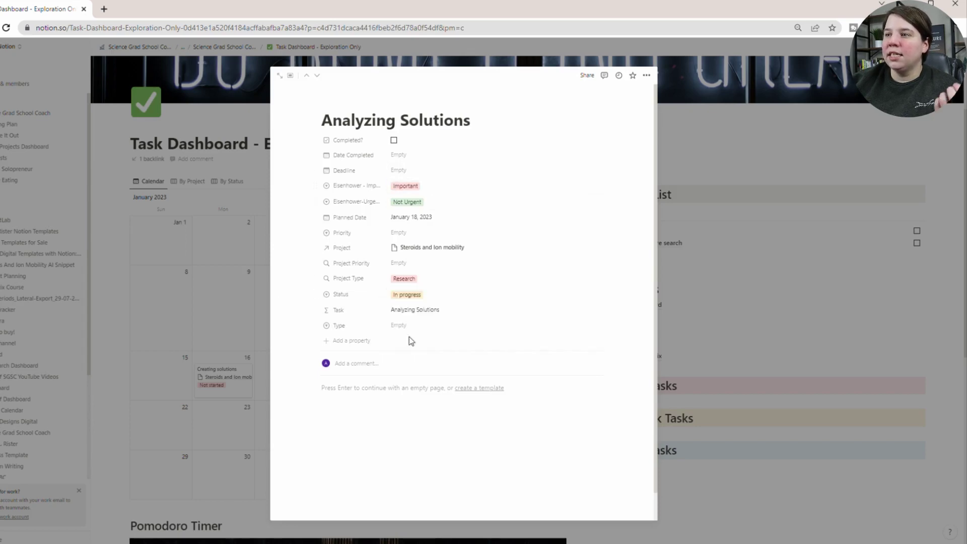
left_click(666, 92)
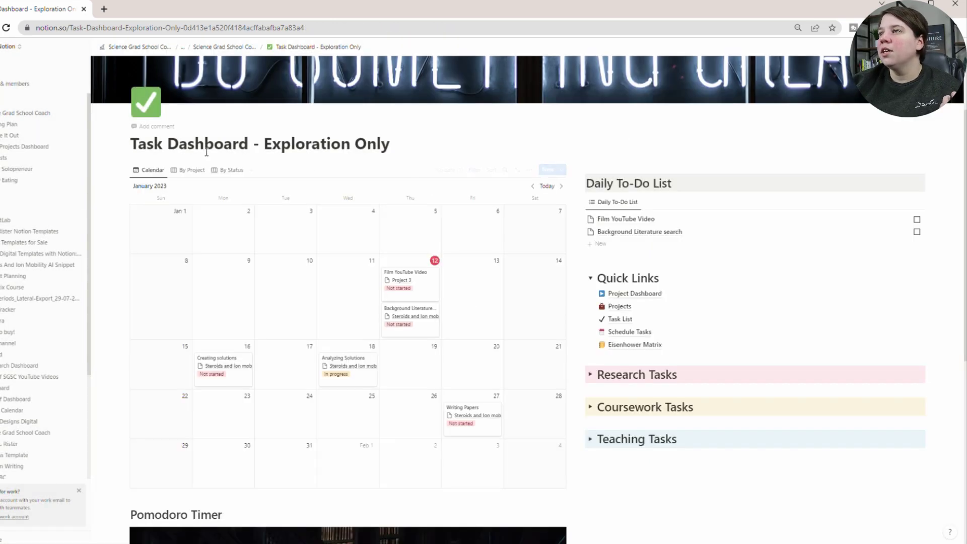
Step: On the By Status board, move Analyzing Solutions back to Not started, then return to Calendar
left_click(228, 169)
mouse_move(269, 220)
left_mouse_down()
mouse_move(211, 347)
mouse_move(157, 349)
mouse_move(279, 253)
mouse_move(279, 221)
left_mouse_up()
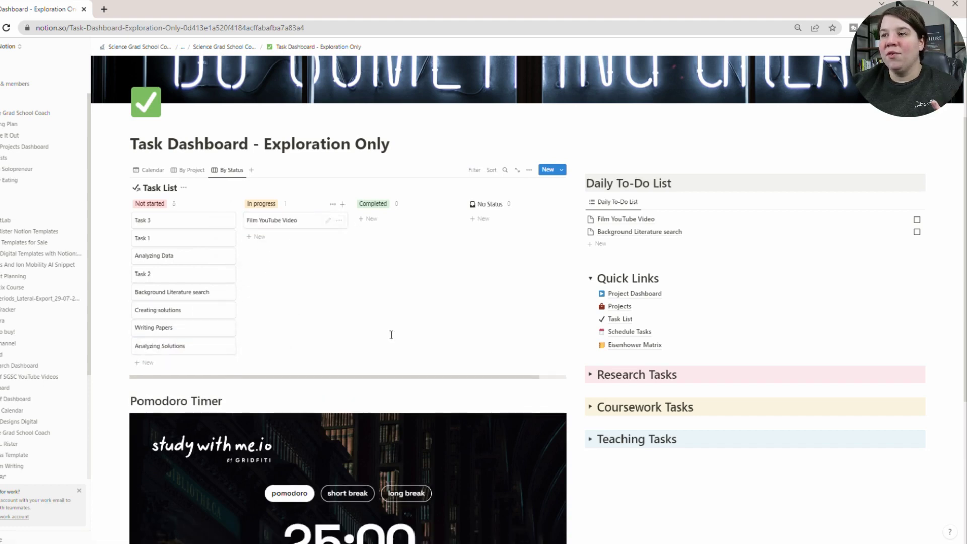
left_click(151, 170)
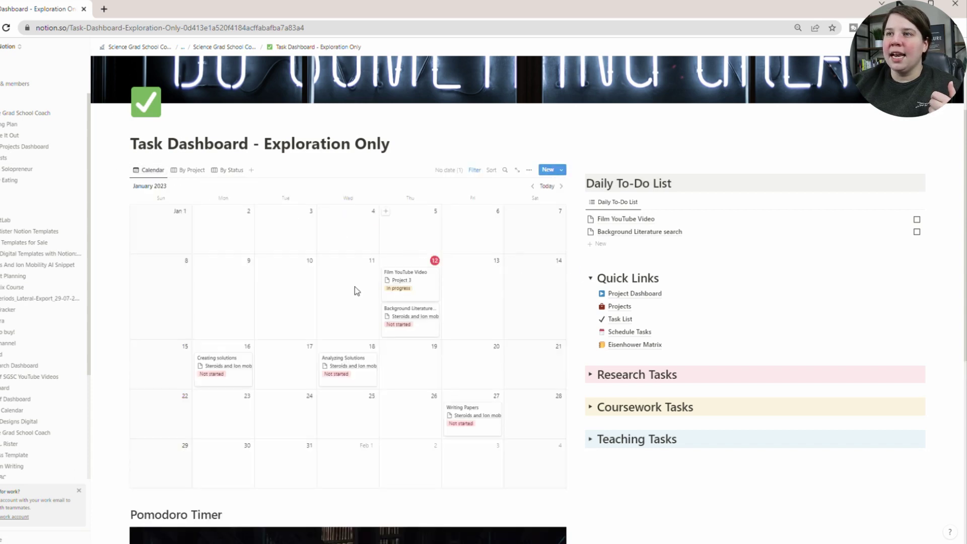